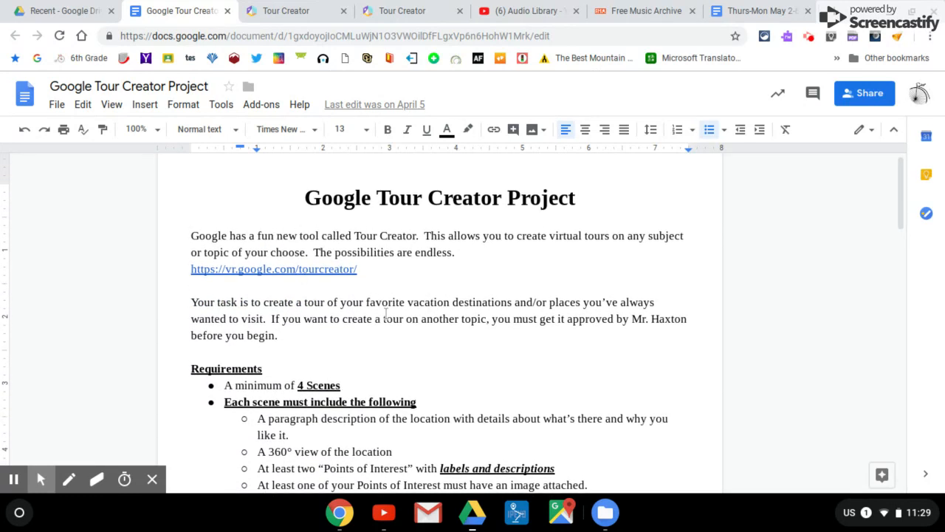
# - Review the Google Tour Creator Project document's requirements and its links for sound effects, music and voice recording
pyautogui.scroll(-3, 410, 319)
pyautogui.scroll(-1, 410, 319)
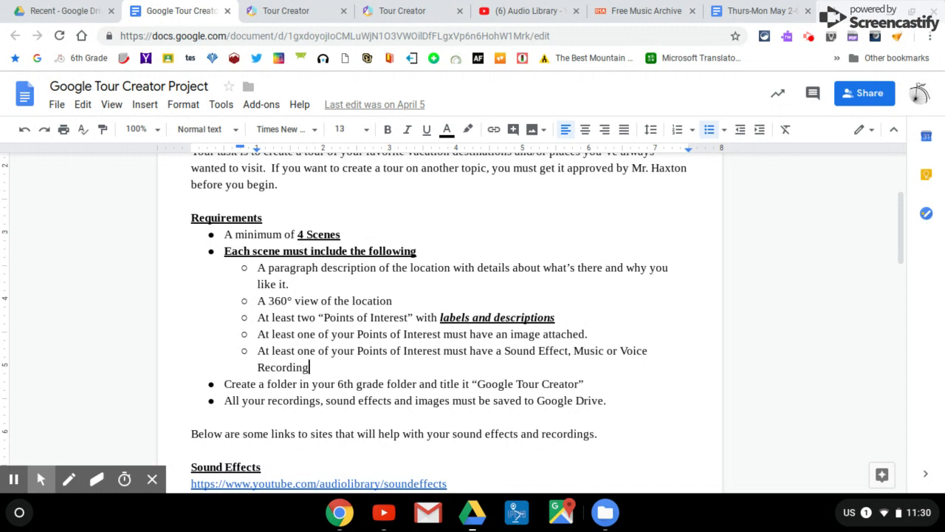
pyautogui.scroll(-5, 308, 282)
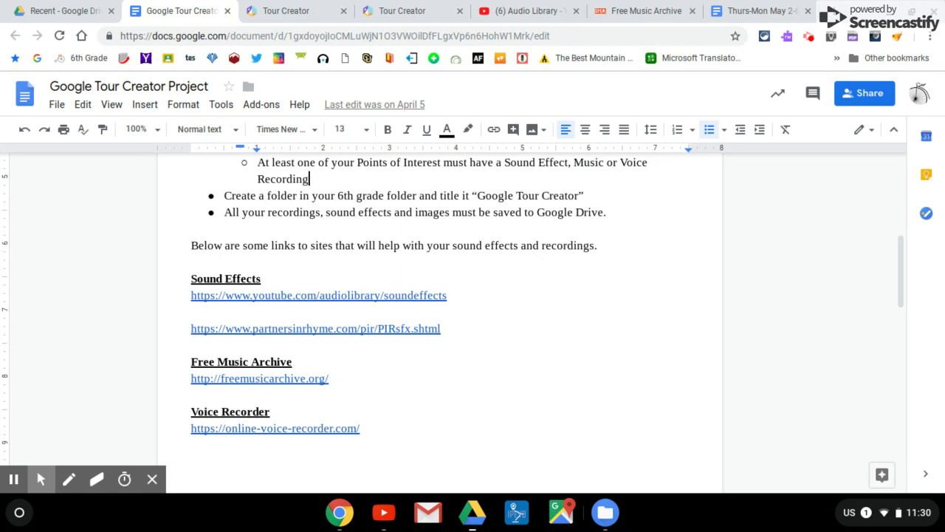
pyautogui.scroll(5, 434, 361)
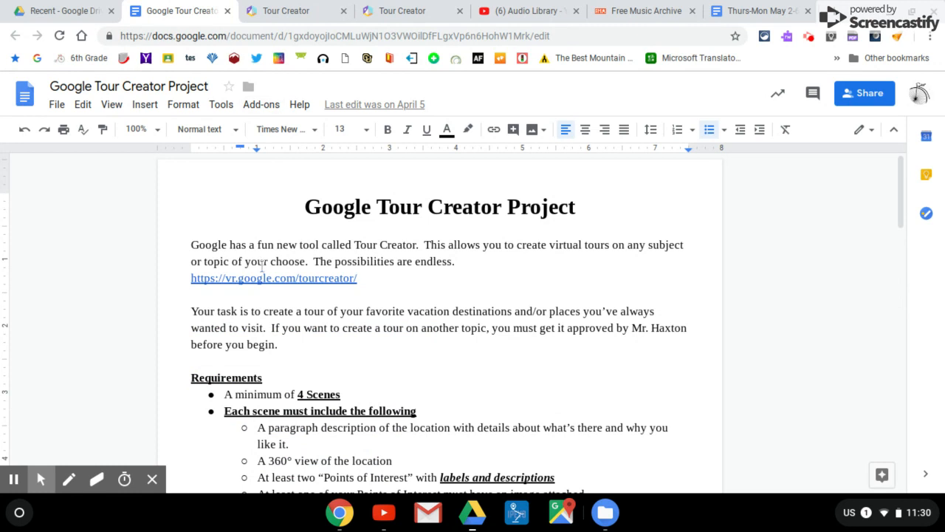
# - Switch to the Tour Creator page listing existing tours and close the redundant Tour Creator welcome page
pyautogui.click(298, 15)
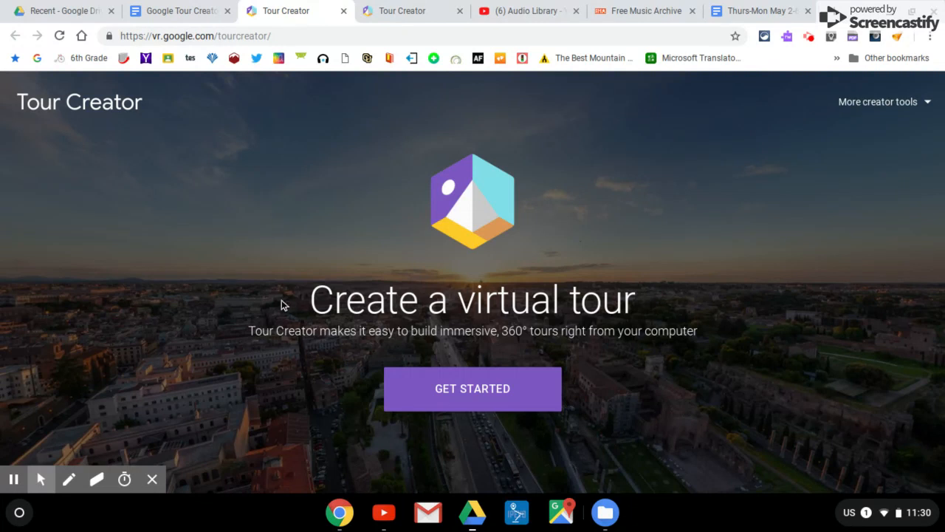
pyautogui.click(384, 13)
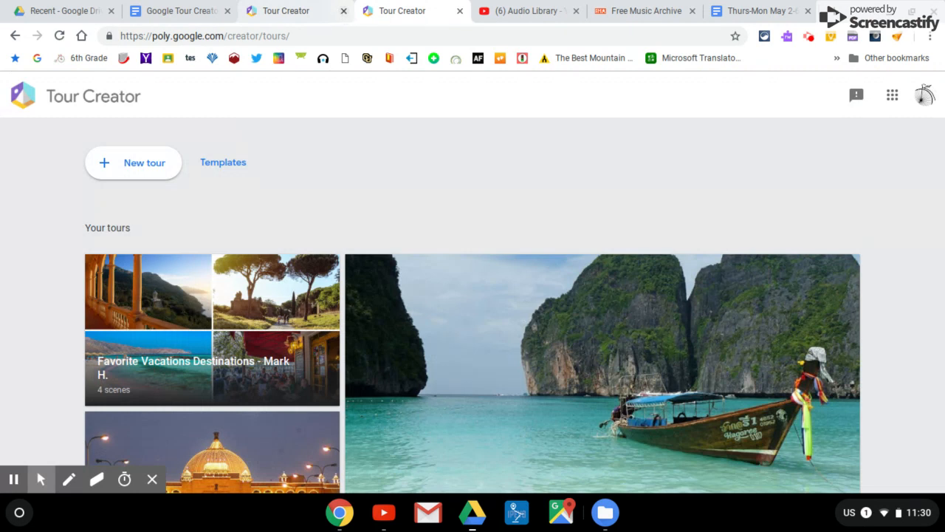
pyautogui.click(343, 10)
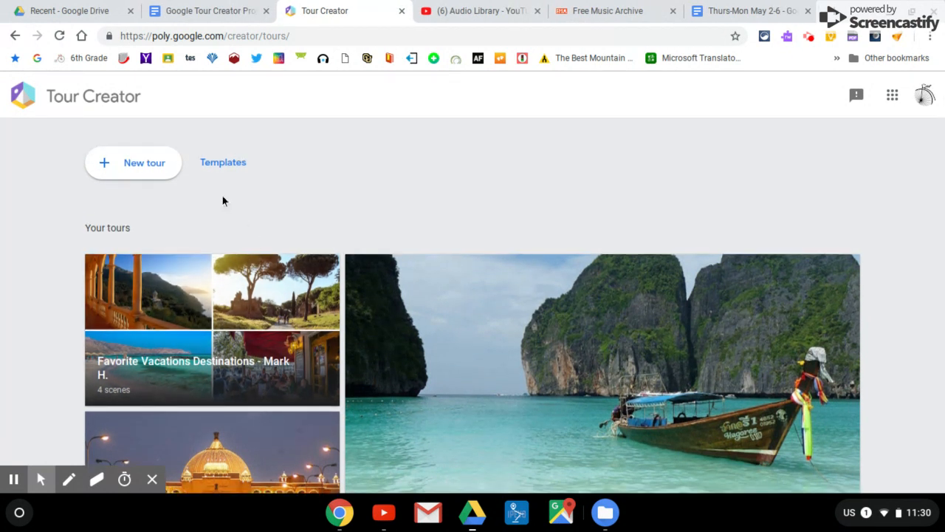
# - Start a new tour and title it "My Favorite Places In the World"
pyautogui.click(145, 167)
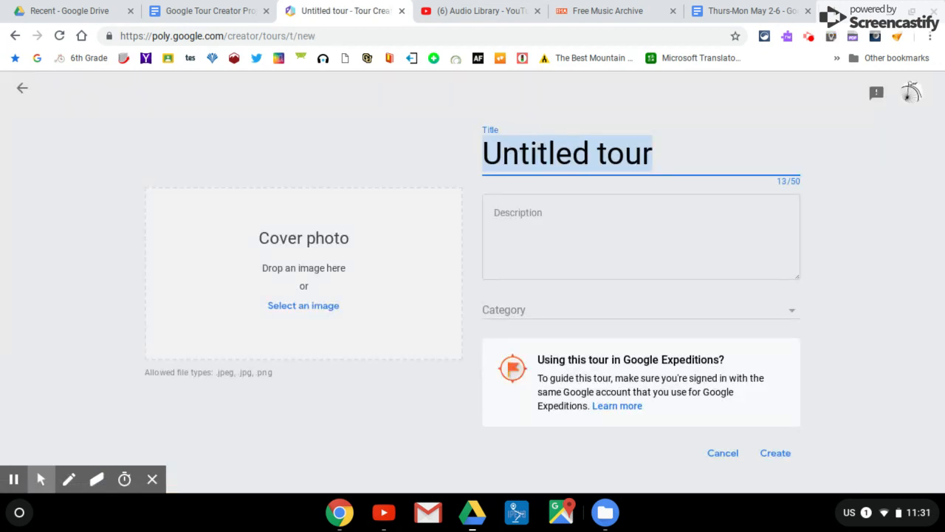
pyautogui.write('My Fo')
pyautogui.press('BackSpace')
pyautogui.write('avorite Places ')
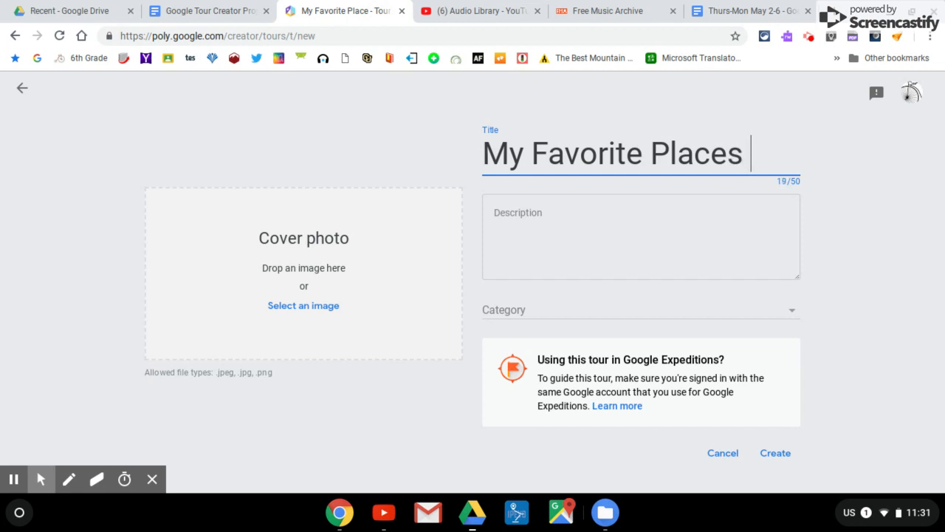
pyautogui.write('In the Wo')
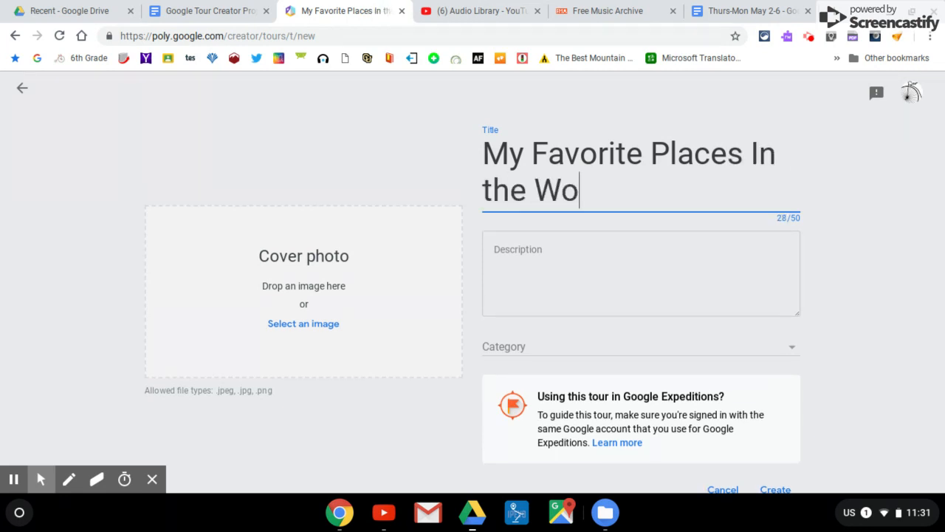
pyautogui.write('rld')
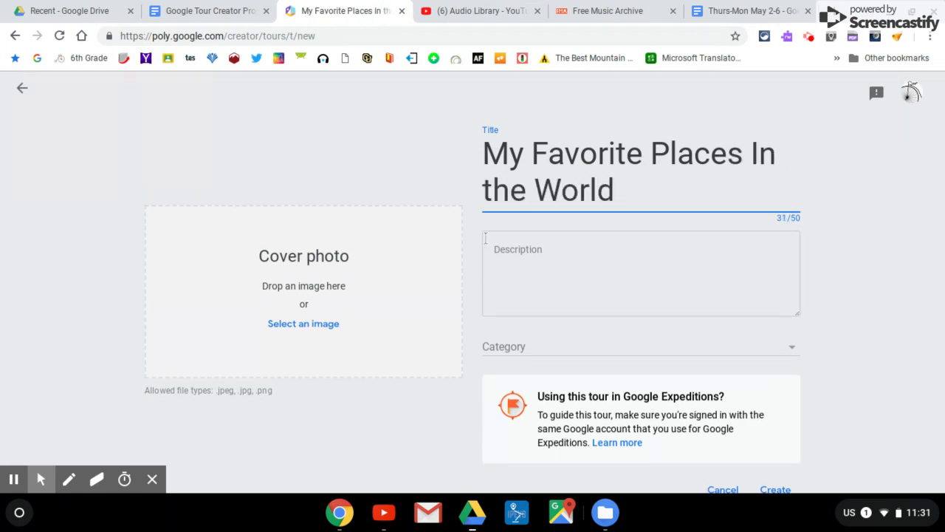
# - Describe the tour as "These are four of my favorite places to visit in the whole world." and create it
pyautogui.click(498, 247)
pyautogui.write('Th')
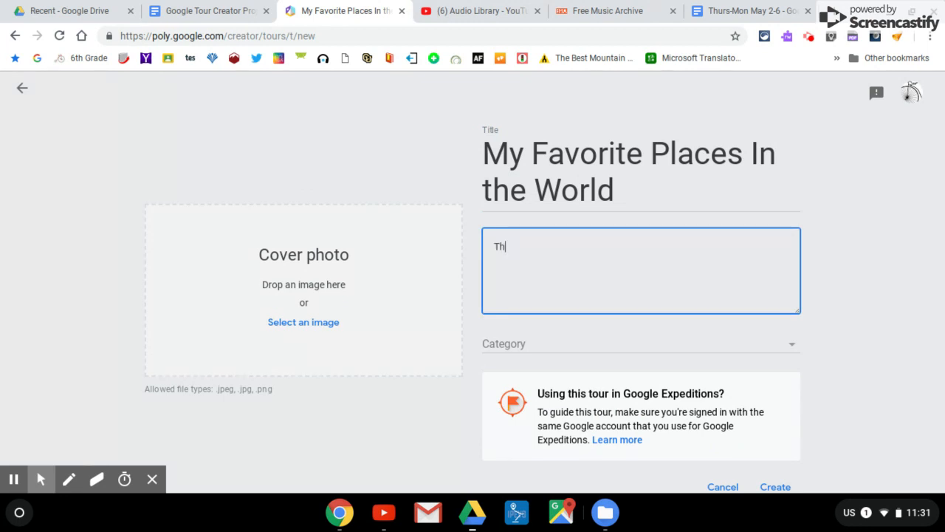
pyautogui.write('ese are four of my favorite places to visit in the whole world.')
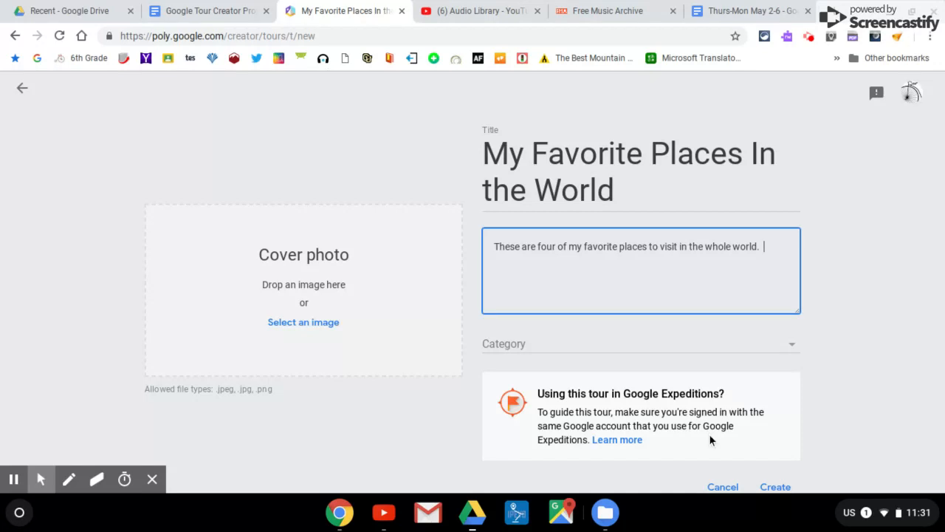
pyautogui.click(777, 487)
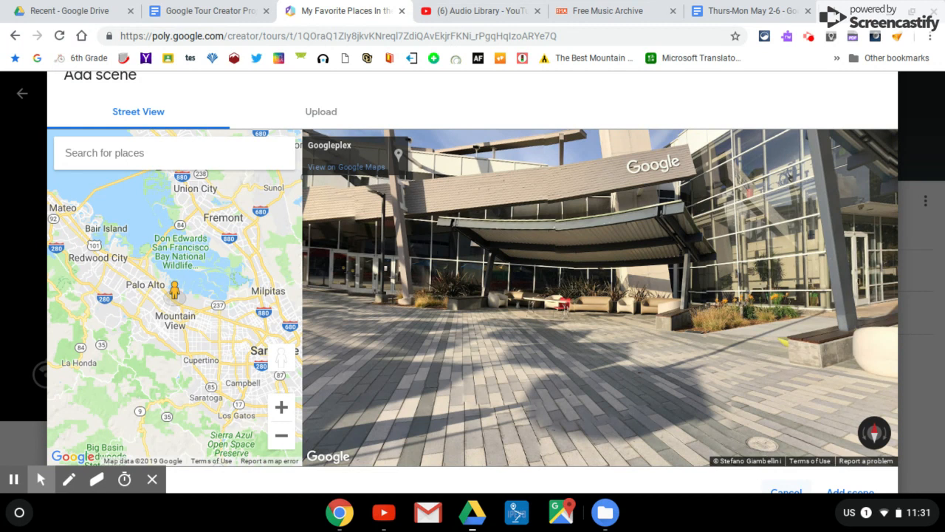
# - Search the scene's Street View map for "Golden Gate Bridge" and choose the San Francisco bridge itself
pyautogui.click(162, 154)
pyautogui.write('Gold')
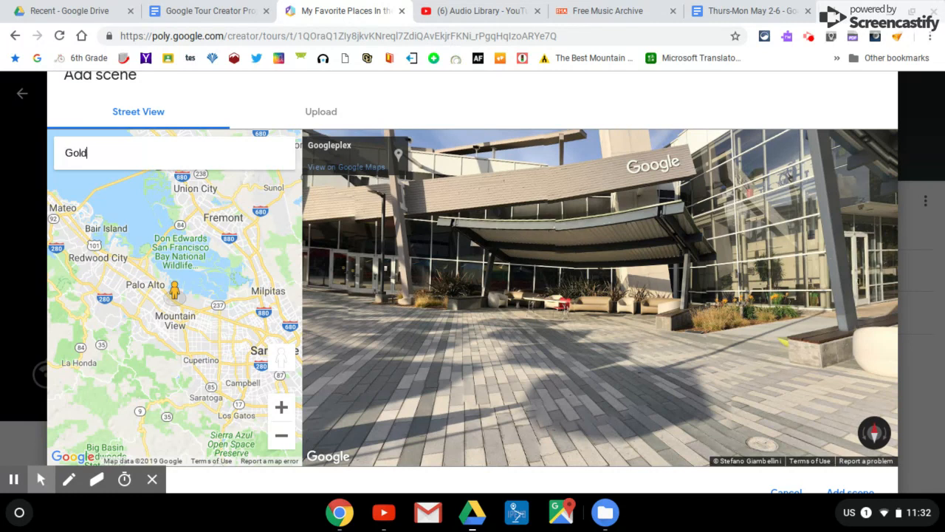
pyautogui.write('en Gate Bridge')
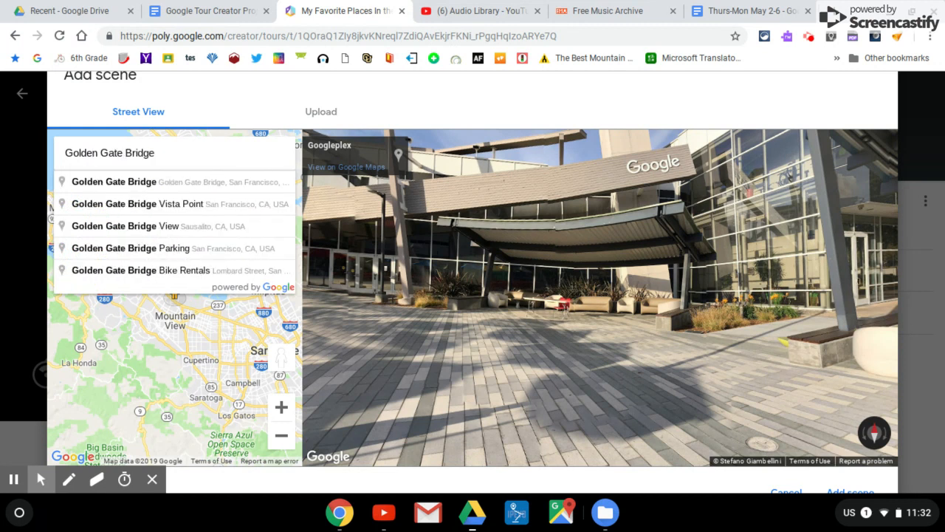
pyautogui.click(159, 189)
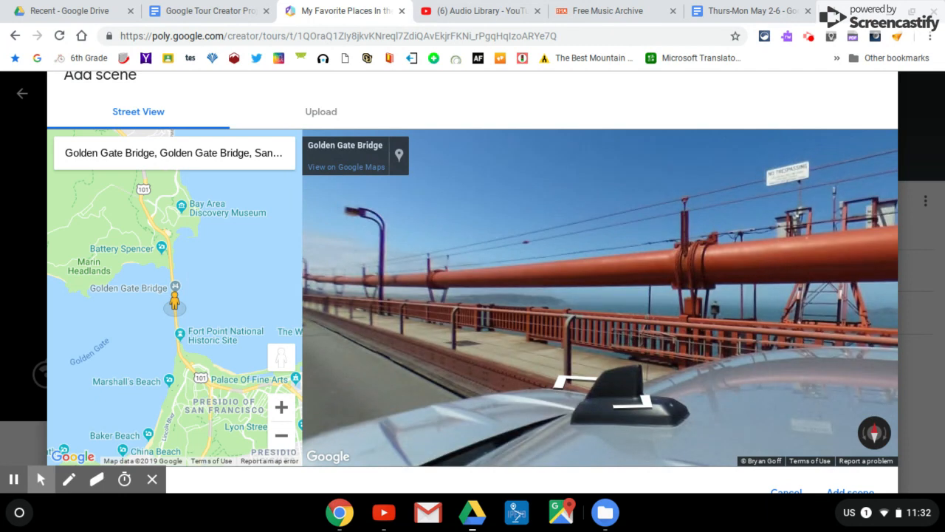
# - Look around the bridge roadway and relocate the Street View position to the shore near Fort Point National Historic Site
pyautogui.moveTo(573, 273); pyautogui.dragTo(409, 274)
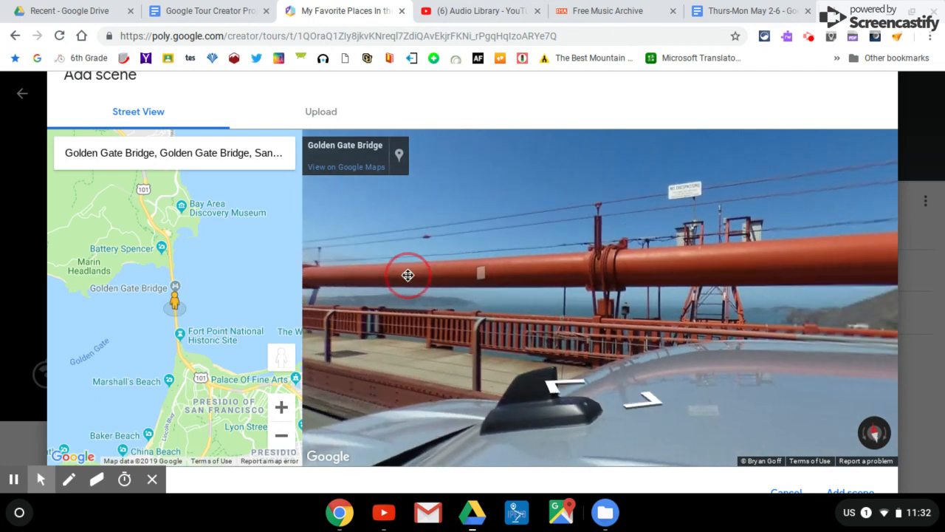
pyautogui.moveTo(767, 325); pyautogui.dragTo(476, 310)
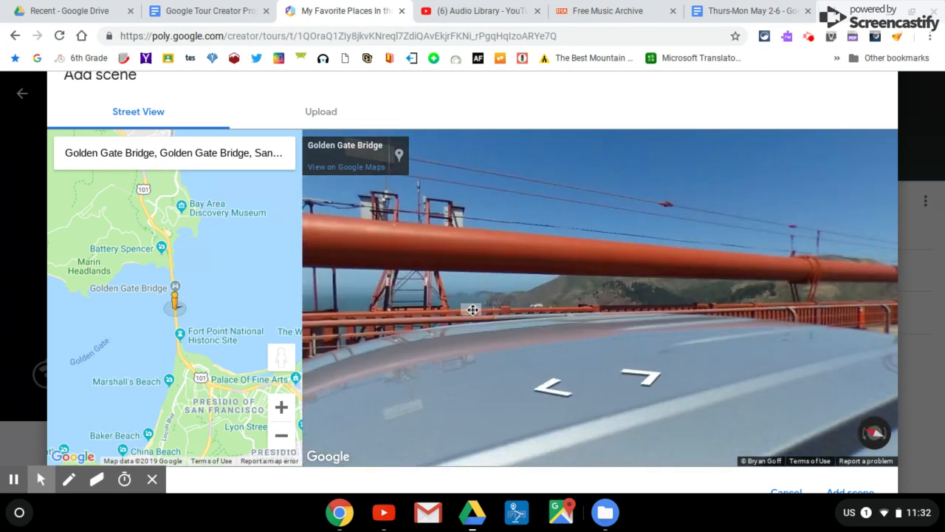
pyautogui.moveTo(687, 291); pyautogui.dragTo(453, 261)
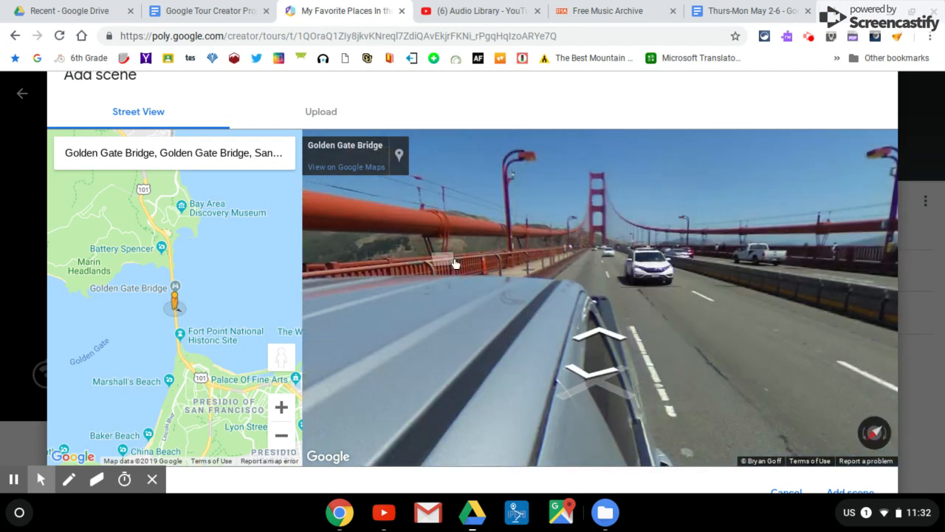
pyautogui.click(662, 290)
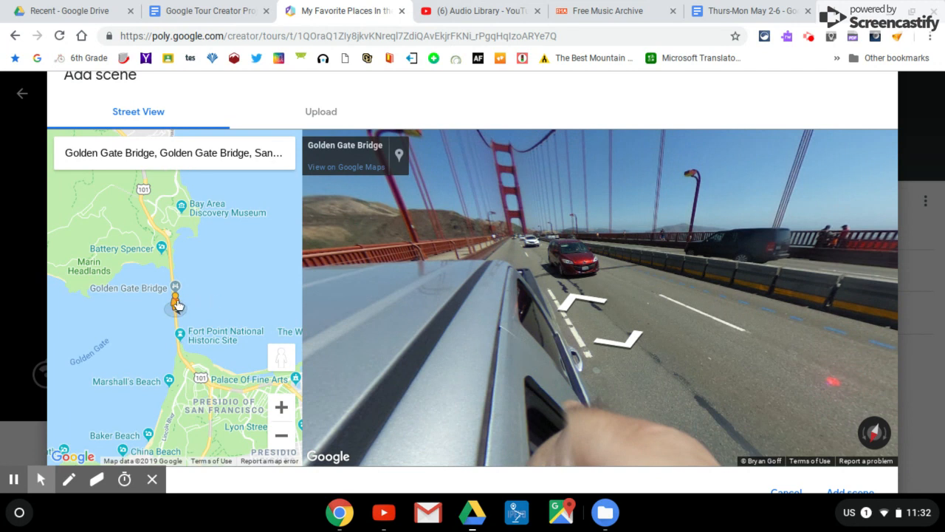
pyautogui.moveTo(176, 305); pyautogui.dragTo(201, 347)
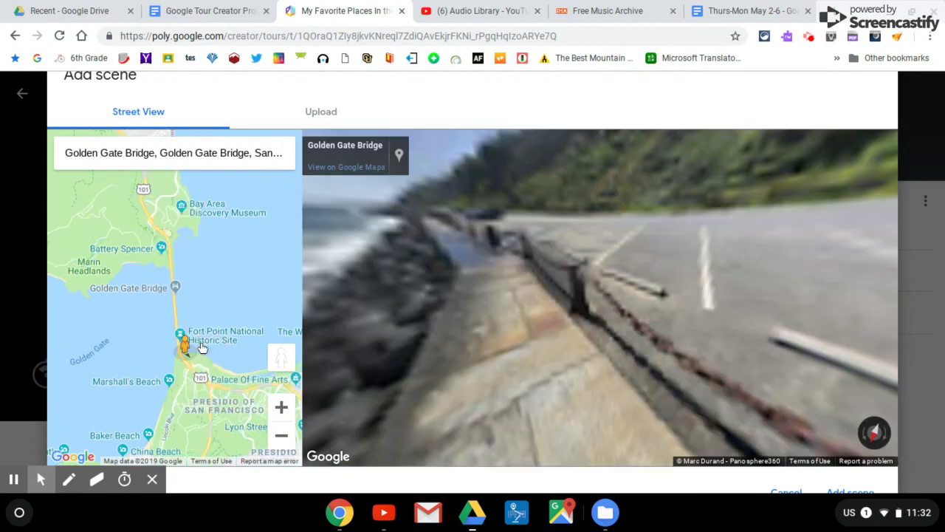
# - Turn the shoreline panorama to face the Golden Gate Bridge and add it to the tour as a scene
pyautogui.moveTo(652, 249); pyautogui.dragTo(443, 254)
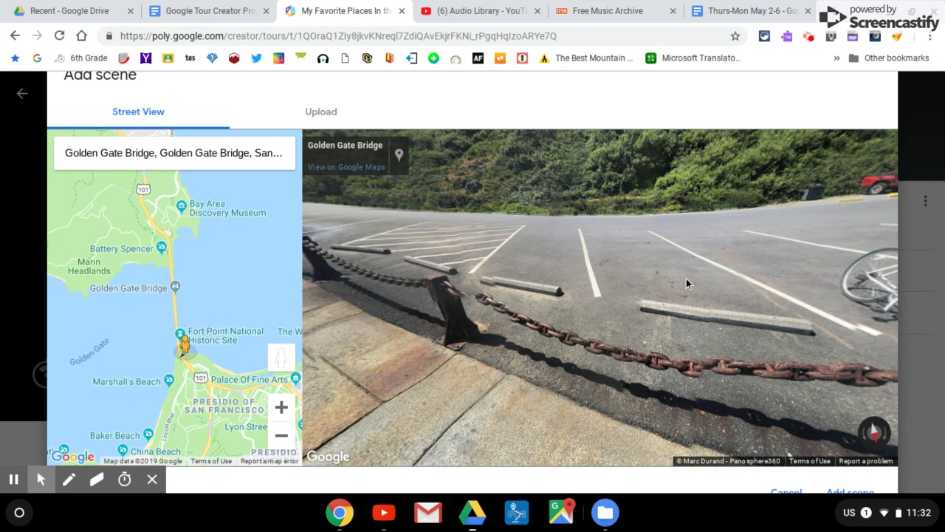
pyautogui.moveTo(688, 284); pyautogui.dragTo(355, 296)
pyautogui.moveTo(728, 254); pyautogui.dragTo(498, 294)
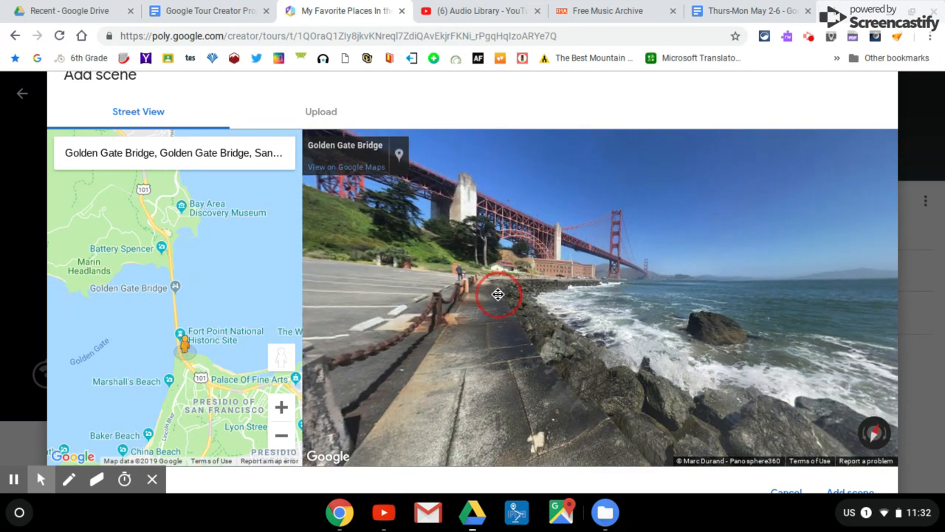
pyautogui.moveTo(667, 266); pyautogui.dragTo(566, 274)
pyautogui.moveTo(784, 297); pyautogui.dragTo(766, 280)
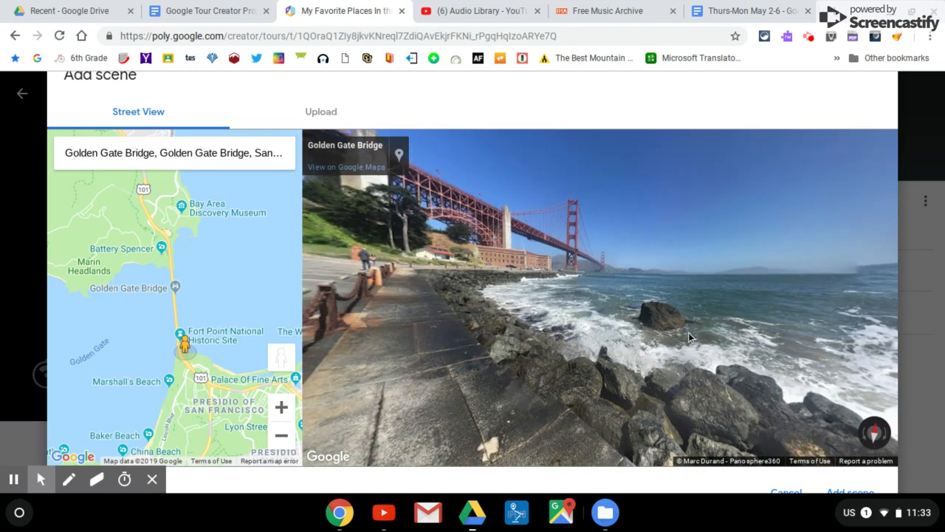
pyautogui.click(842, 491)
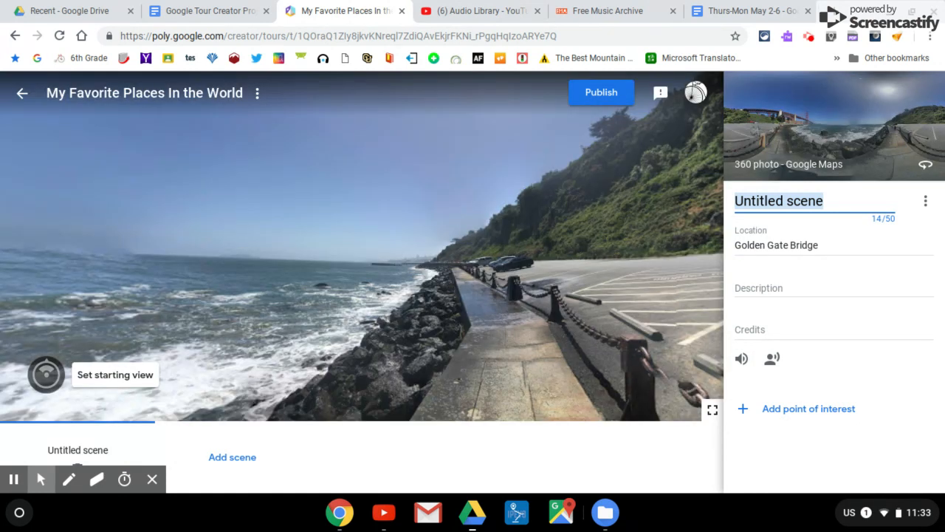
# - Title the new scene "Golden Gate Bridge"
pyautogui.write('Golden ')
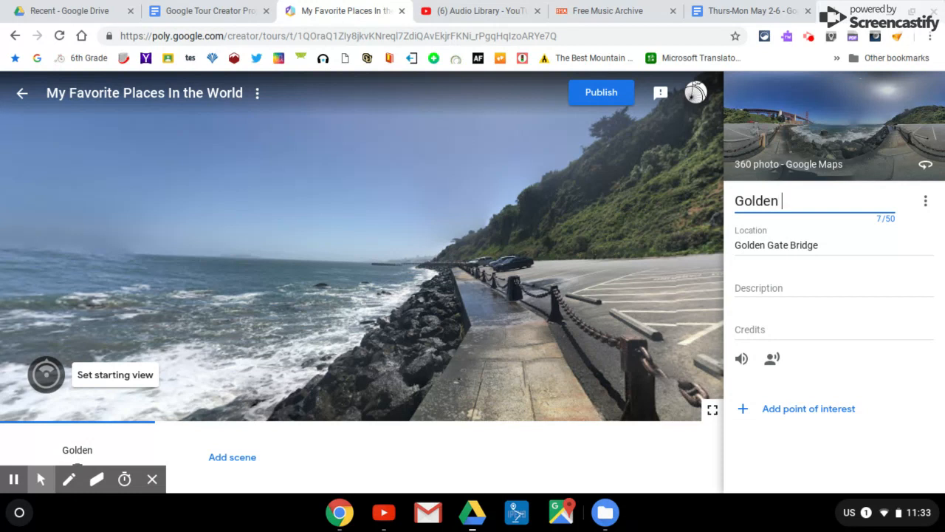
pyautogui.write('Gate Brid')
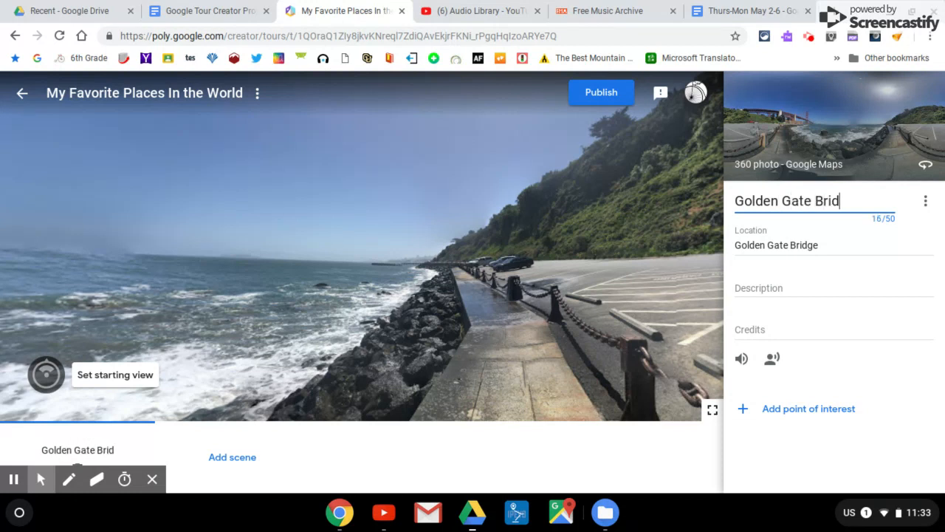
pyautogui.write('ge')
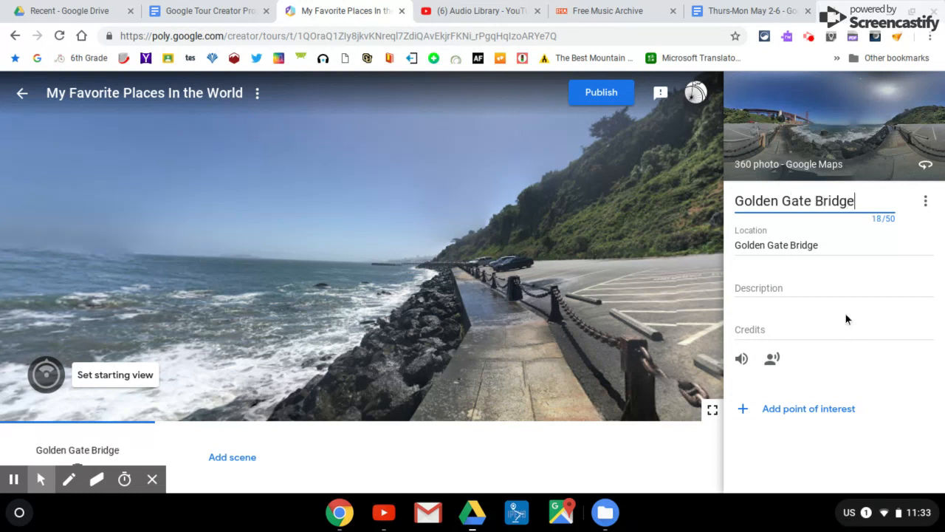
# - Begin the scene's description with "This is the famous Golden Gate Bridge in San Francisco Bay in California."
pyautogui.click(806, 281)
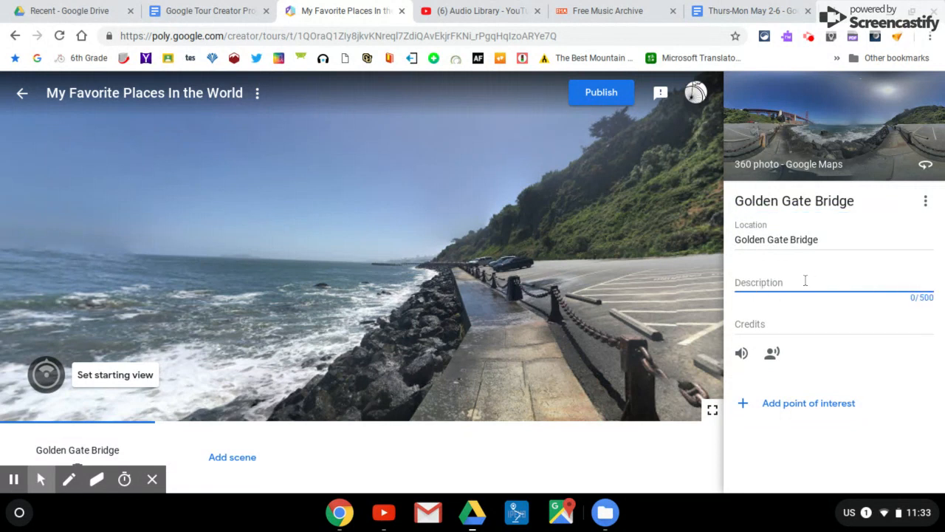
pyautogui.write('This is the famous Gold')
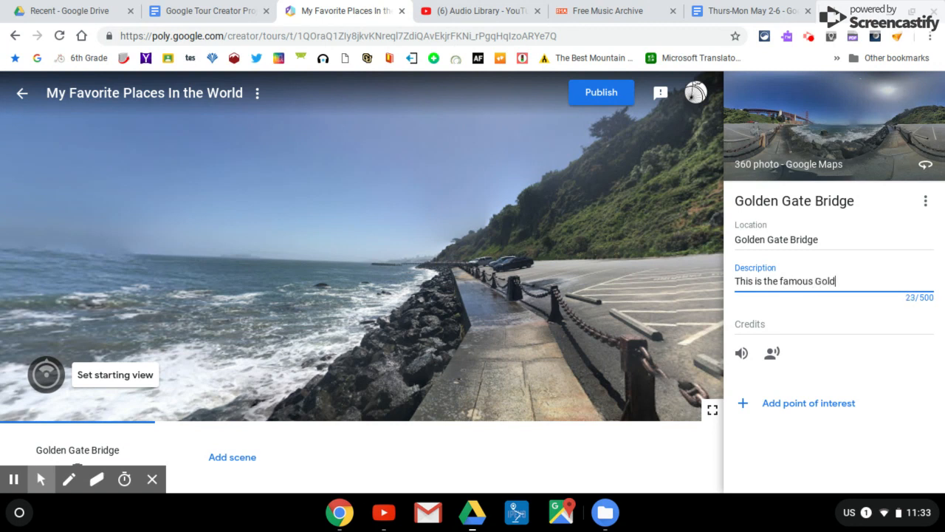
pyautogui.write('en Gate Bridge in ')
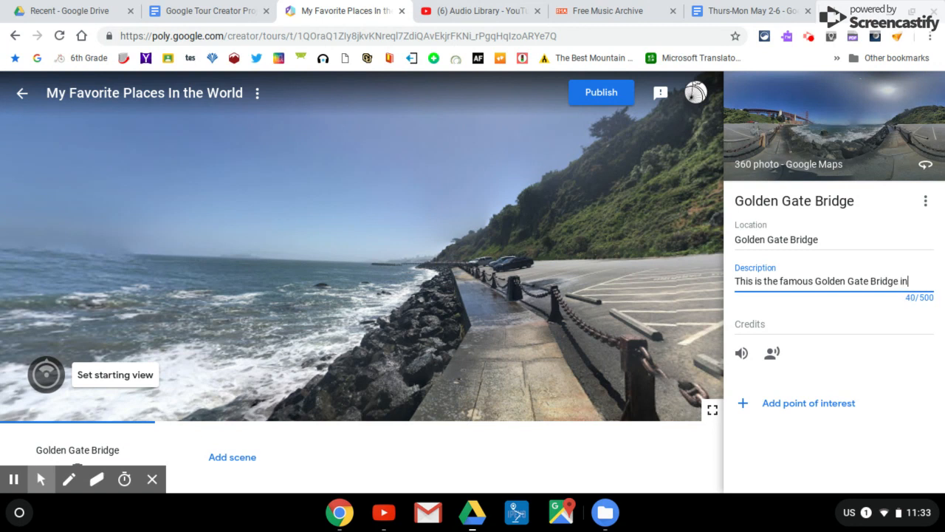
pyautogui.write('San Francis')
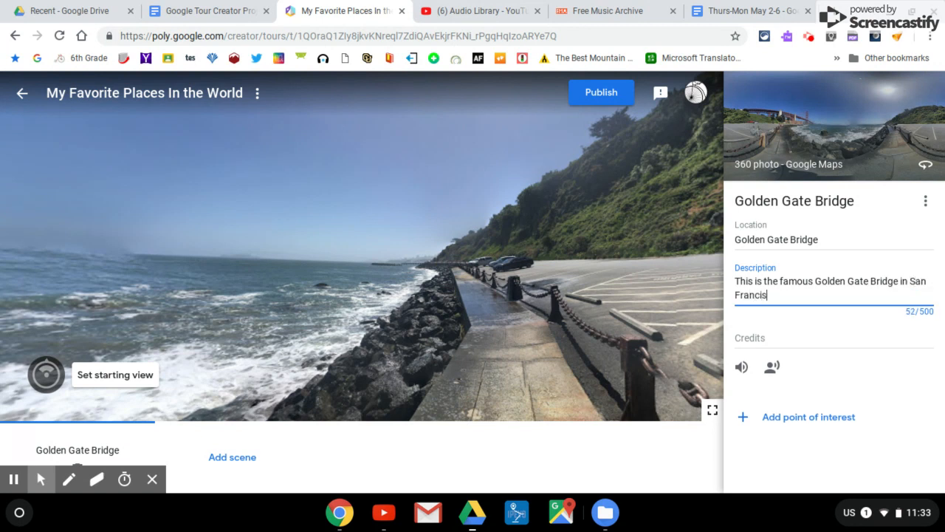
pyautogui.write('co Bay in California.  This i')
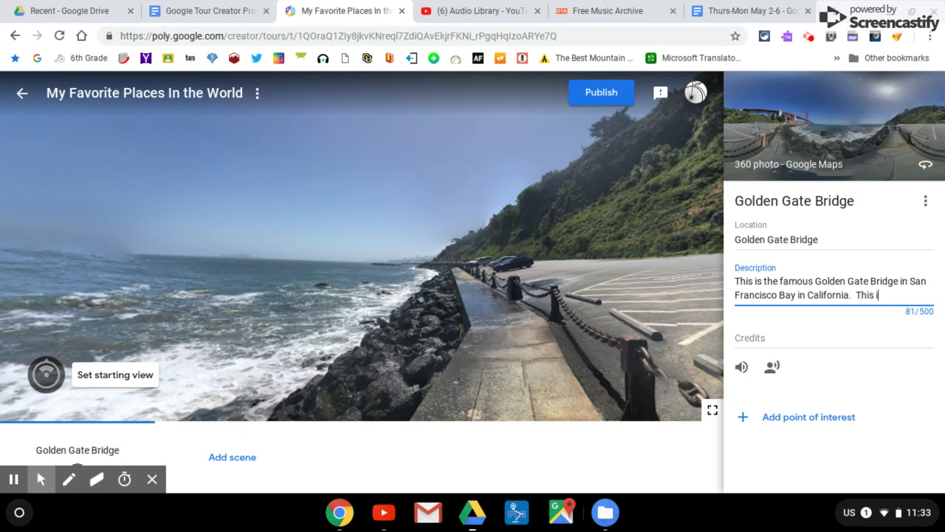
# - Continue the description with "This is a large bridge that connects San Francisco to Marin County and the rest of northern California."
pyautogui.write('s a large bridge that connects San Francisco to ')
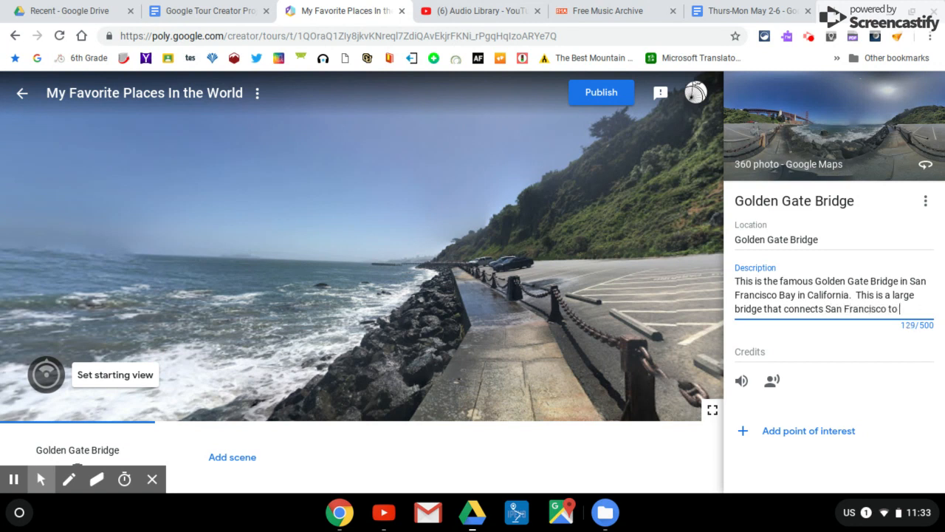
pyautogui.write('Marin County')
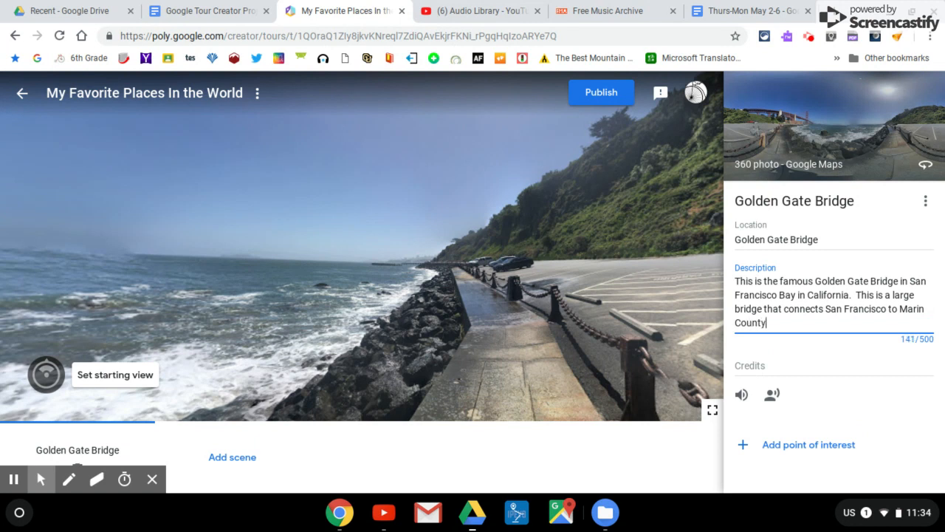
pyautogui.write(' and the rest of northern California. ')
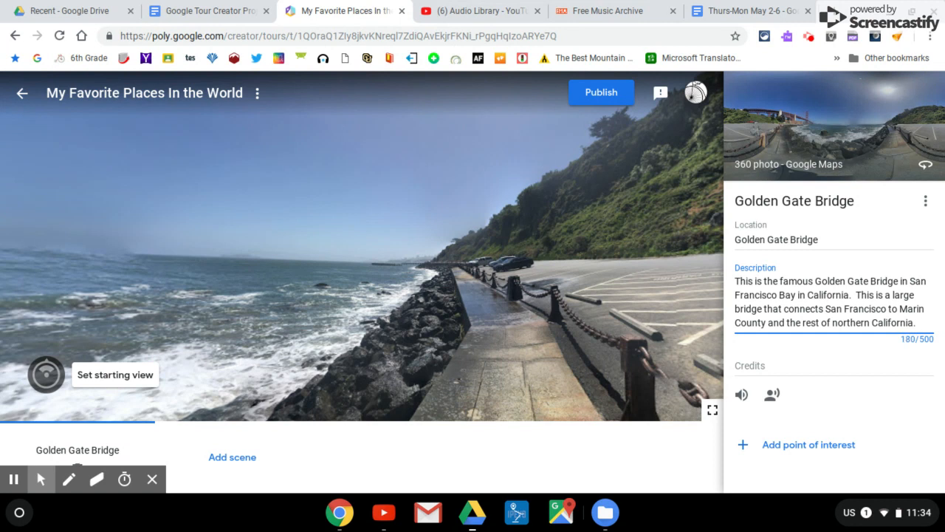
# - Finish the scene's description with "I've biked across this bridge many times. I love when it is covered in fog."
pyautogui.write(" I've bik")
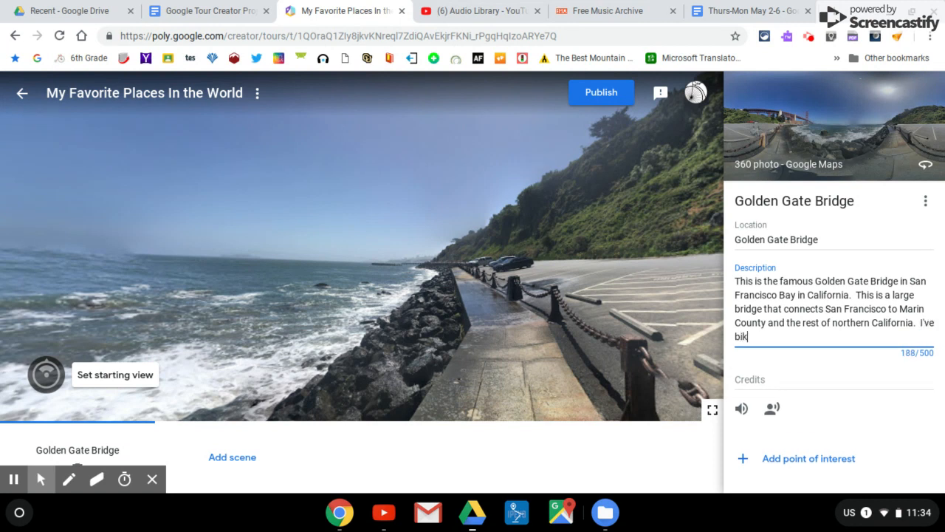
pyautogui.write('ed across this bridge many times. ')
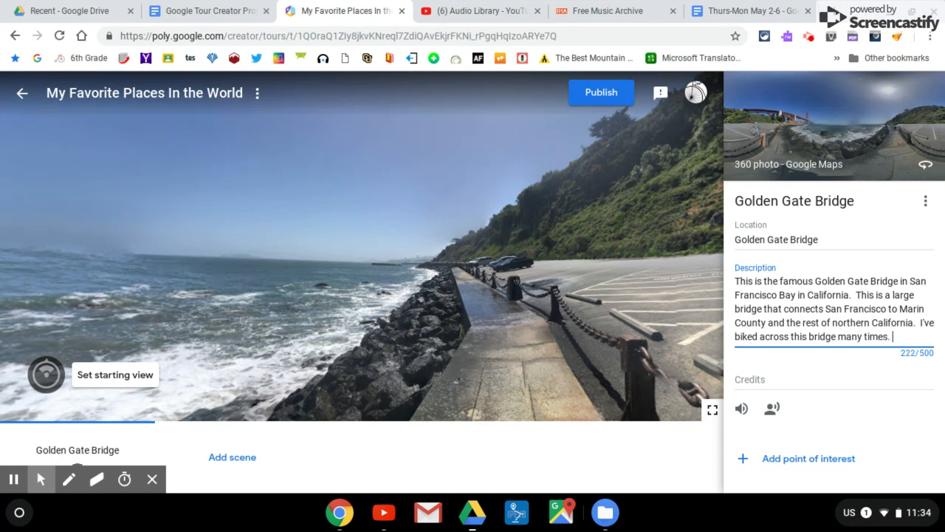
pyautogui.write(' I love when it ')
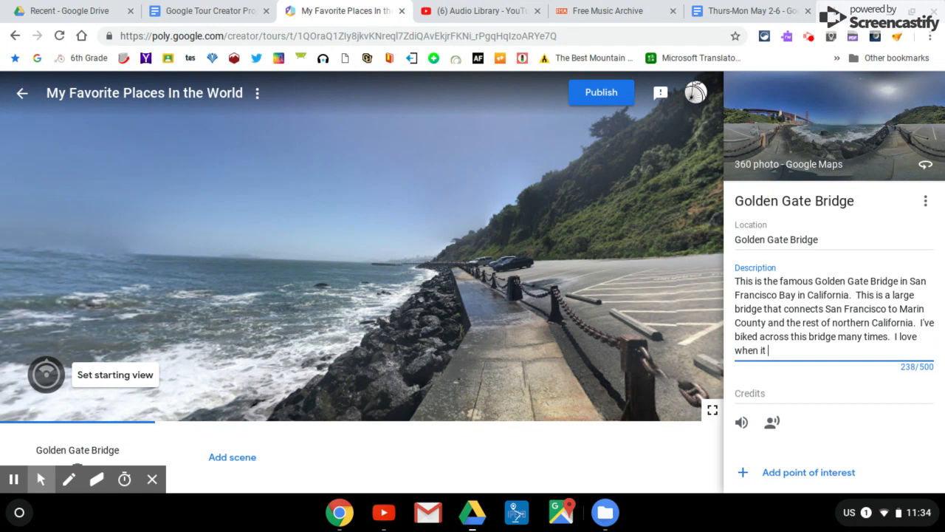
pyautogui.write('is covered in fog.')
# - Add a point of interest to the scene and place its marker on the horizon across the bay, beyond the rocky shore
pyautogui.moveTo(304, 241); pyautogui.dragTo(387, 238)
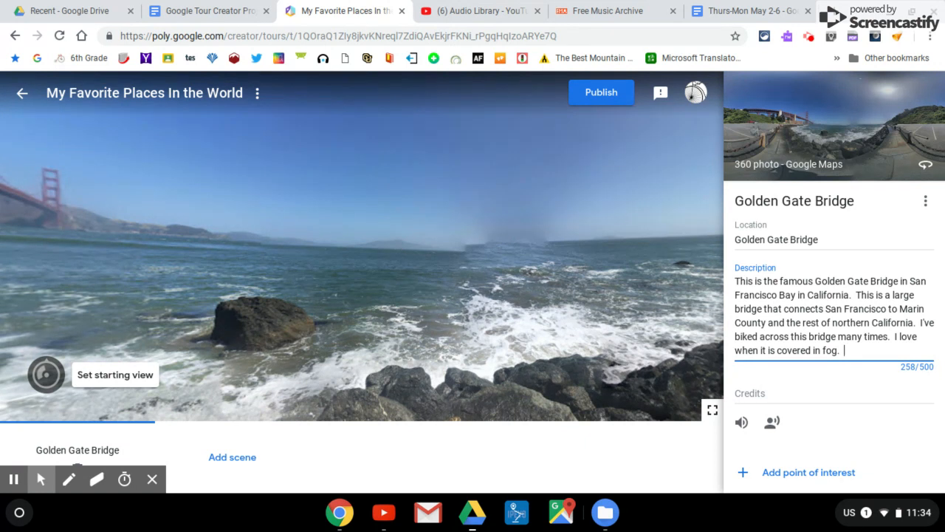
pyautogui.moveTo(554, 247); pyautogui.dragTo(519, 246)
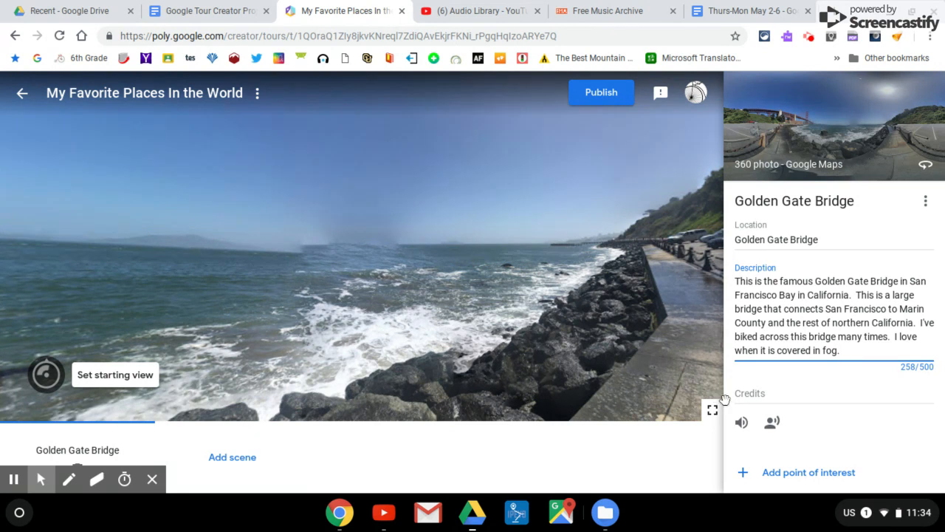
pyautogui.click(776, 479)
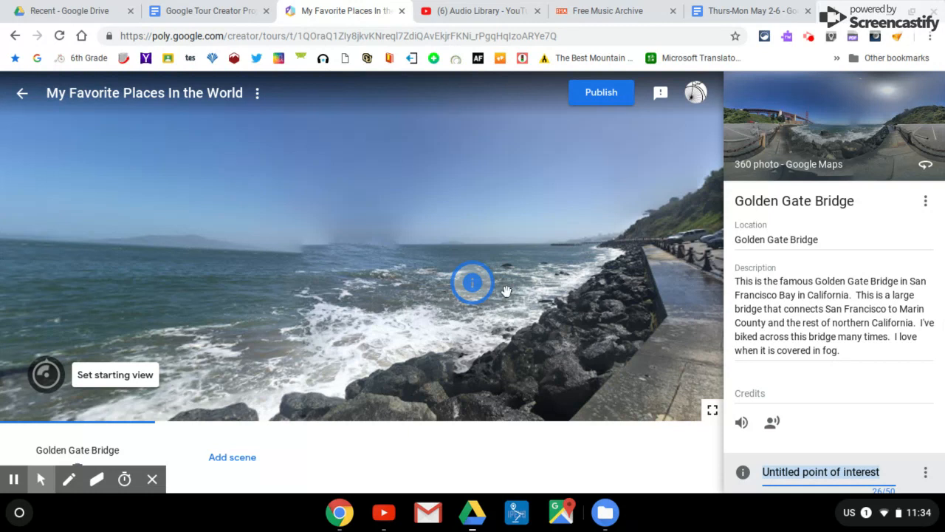
pyautogui.moveTo(477, 281)
pyautogui.mouseDown()
pyautogui.moveTo(432, 266)
pyautogui.moveTo(411, 244)
pyautogui.mouseUp()
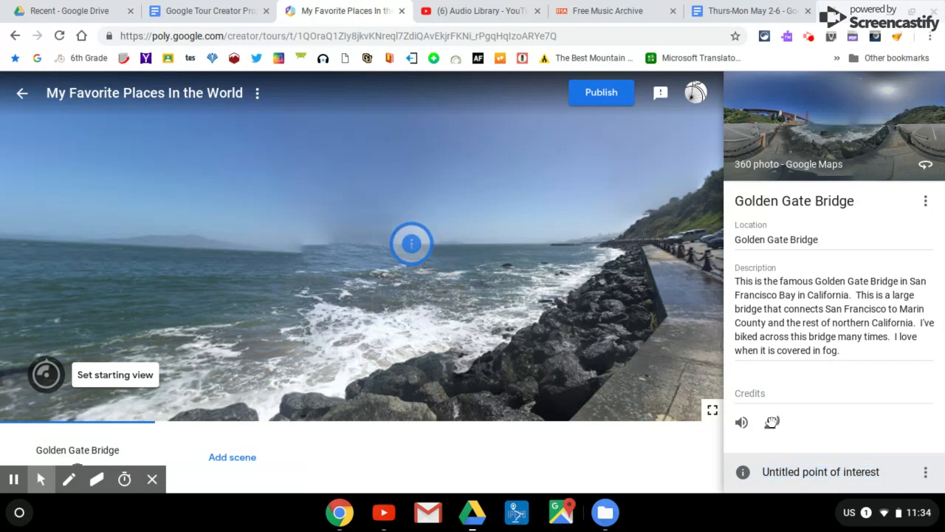
# - Title the new point of interest "Alcatraz Island."
pyautogui.click(840, 375)
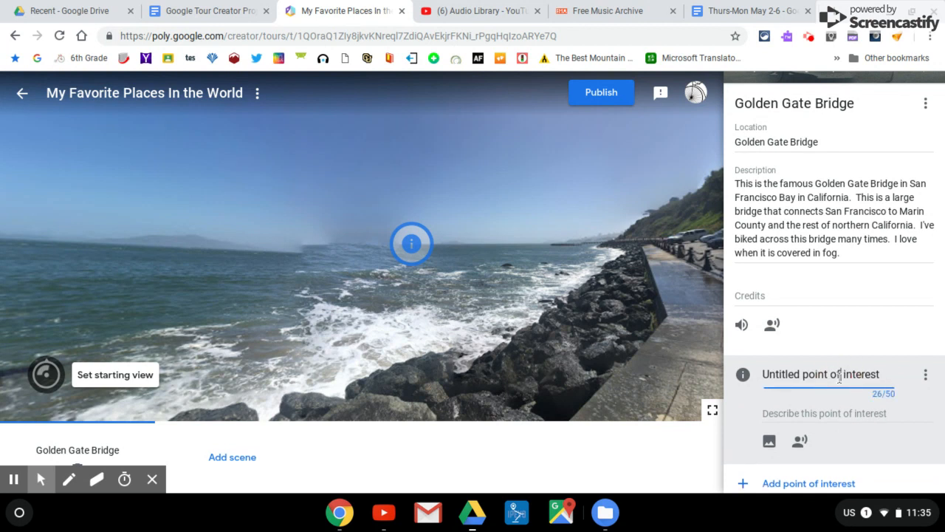
pyautogui.moveTo(885, 374); pyautogui.dragTo(761, 380)
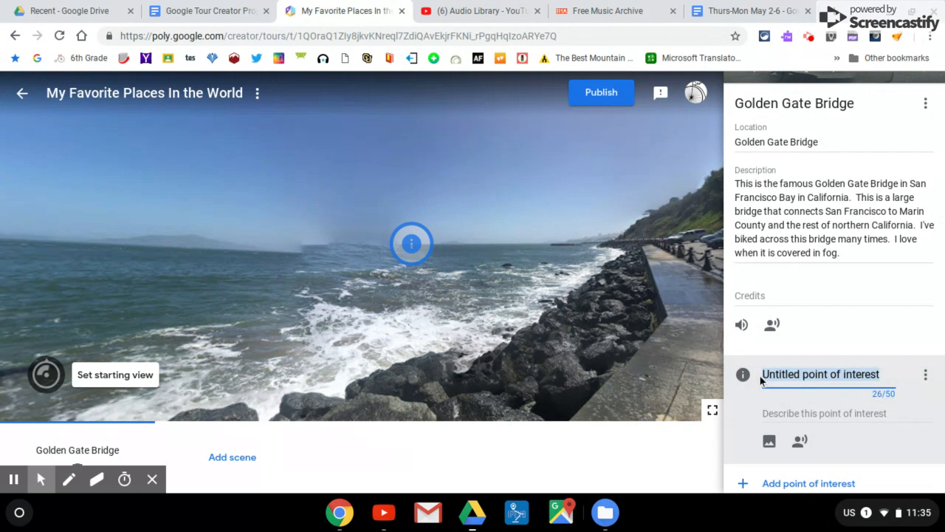
pyautogui.write('Alca')
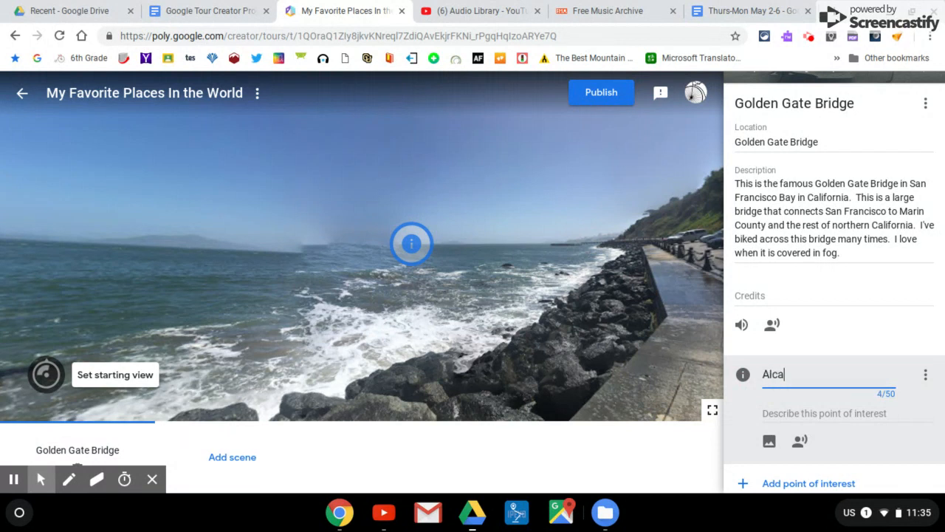
pyautogui.write('traz Island.')
# - Describe the point of interest as "This is the famous Alcatraz prison. It is no longer a prison but a tourist destination."
pyautogui.click(770, 412)
pyautogui.write('This is the famou')
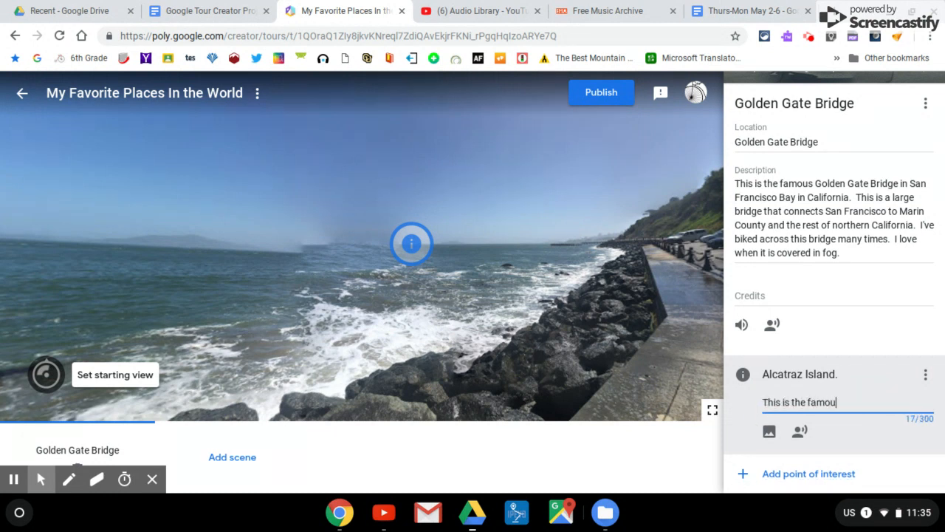
pyautogui.write('s Alcatraz prison.  It ')
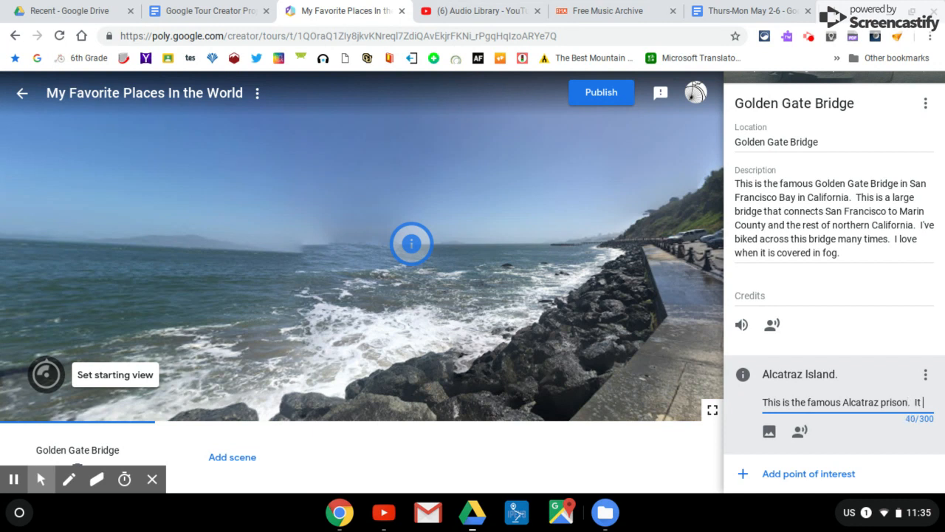
pyautogui.write('is ')
pyautogui.write('no')
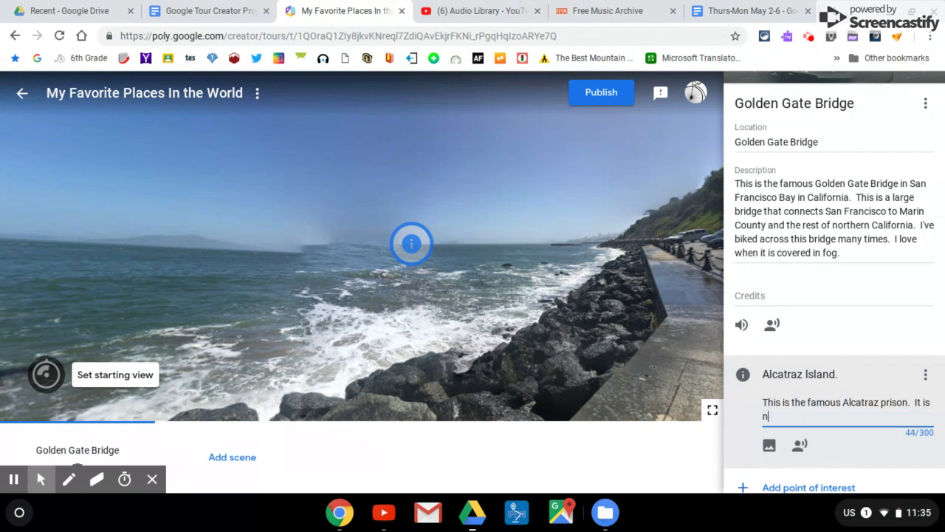
pyautogui.write(' longer a pr')
pyautogui.write('sson but a tourist ')
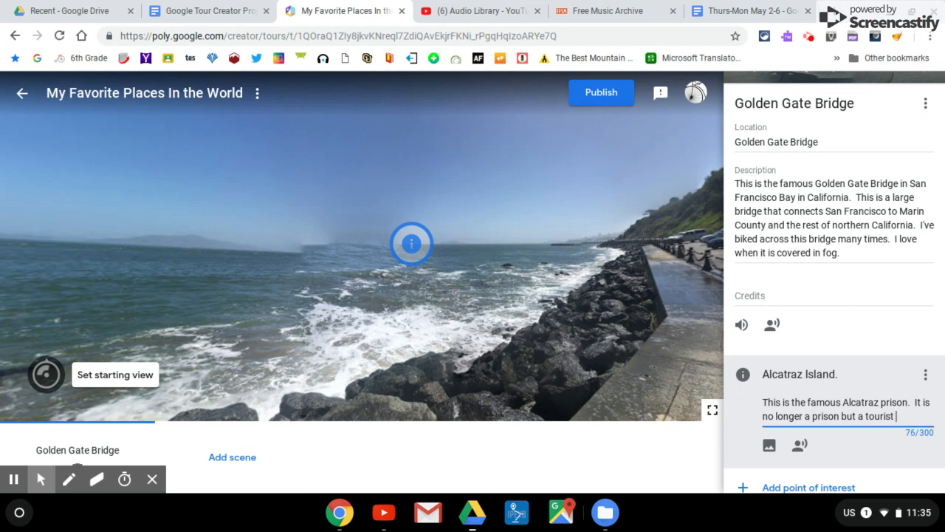
pyautogui.write('destination.')
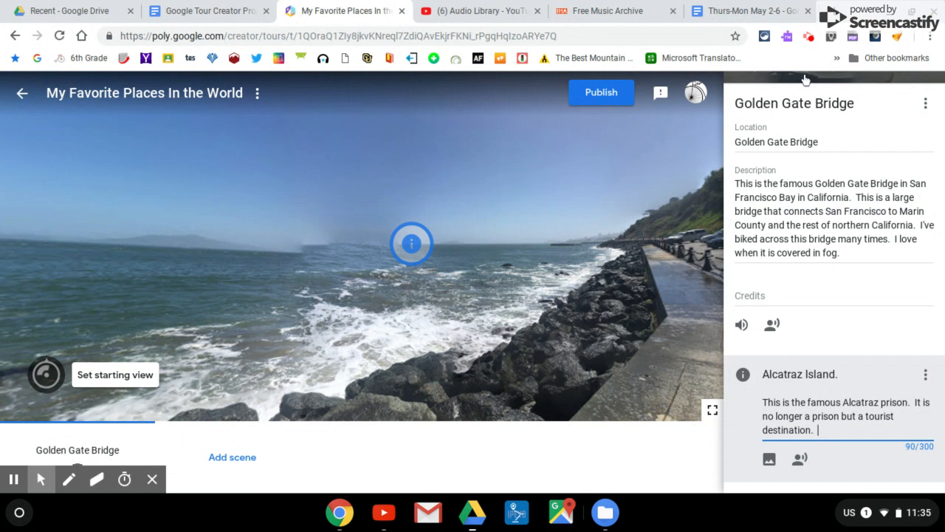
# - Search Google for "alcatraz" in a new browser tab and show the image results
pyautogui.hotkey('ctrl', 't')
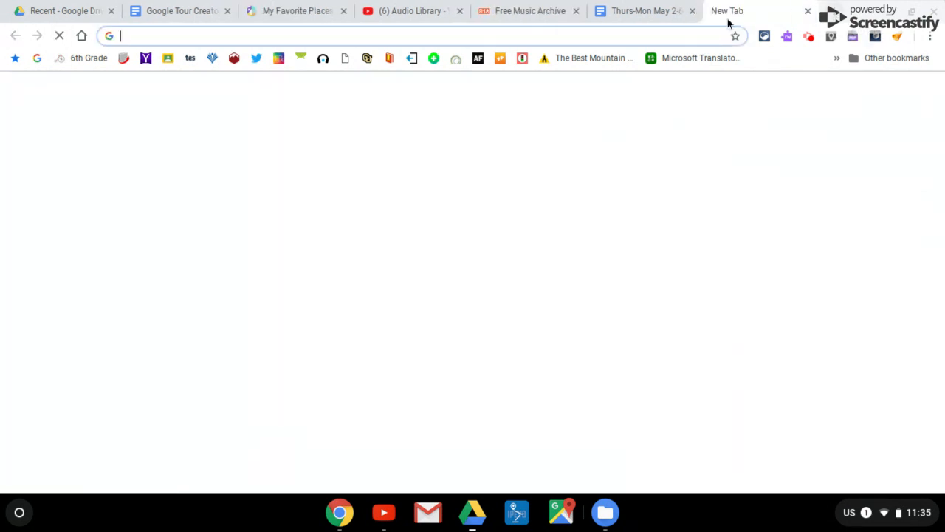
pyautogui.write('al')
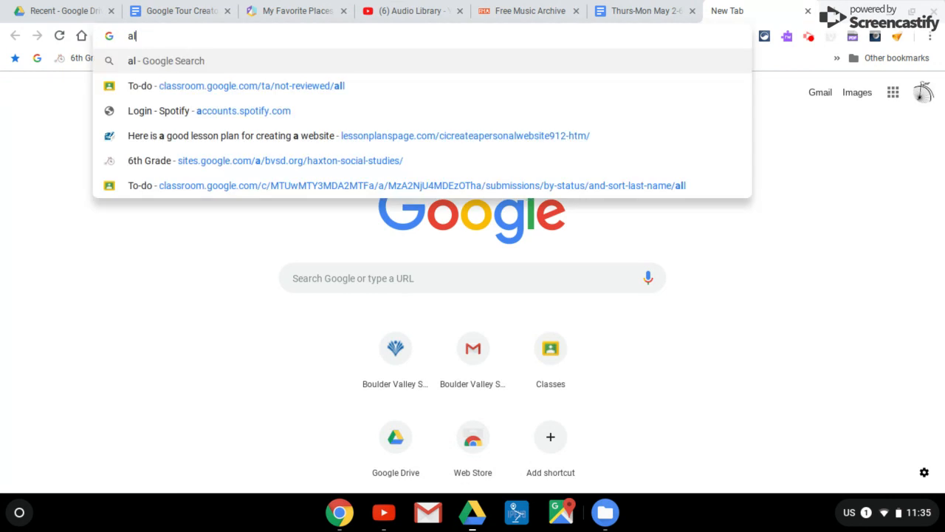
pyautogui.write('catra')
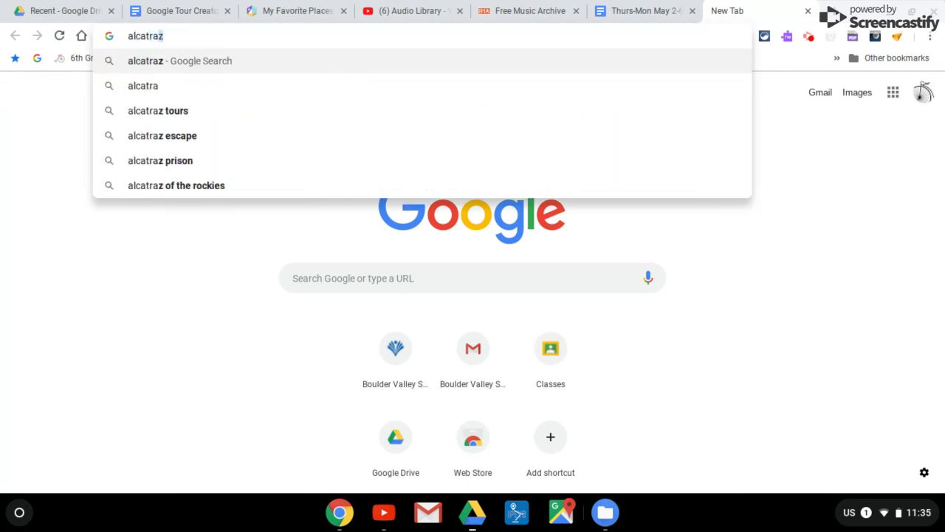
pyautogui.write('z')
pyautogui.press('Return')
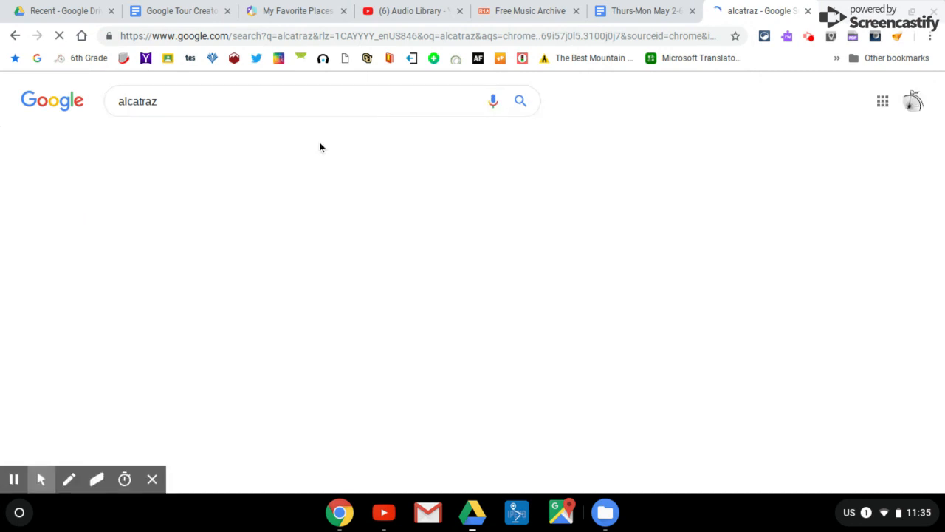
pyautogui.click(210, 141)
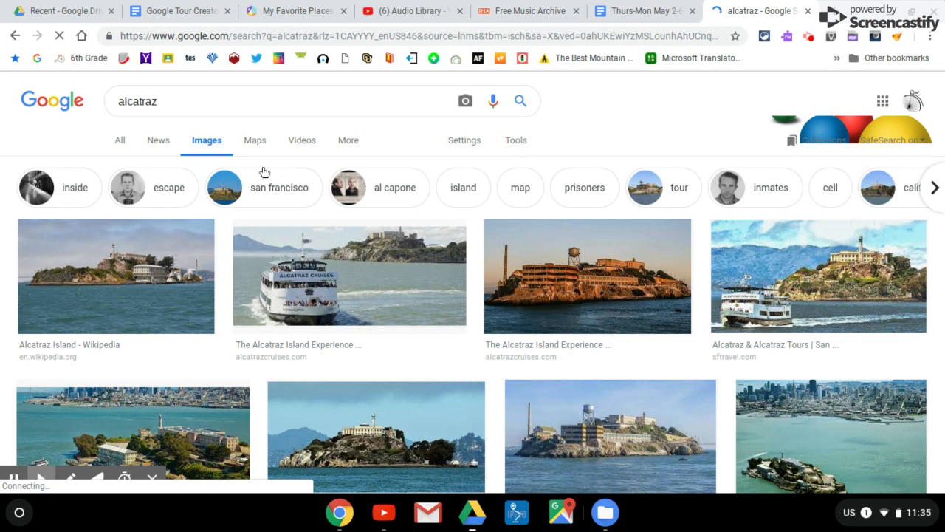
# - Filter the images to those labeled for reuse and preview the Wikimedia Commons photo of Alcatraz Island
pyautogui.click(515, 140)
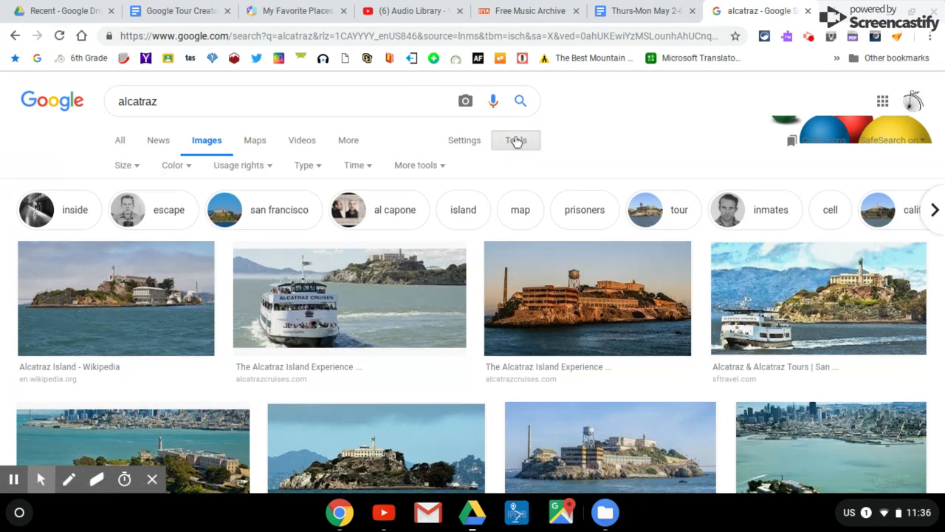
pyautogui.click(268, 167)
pyautogui.click(257, 232)
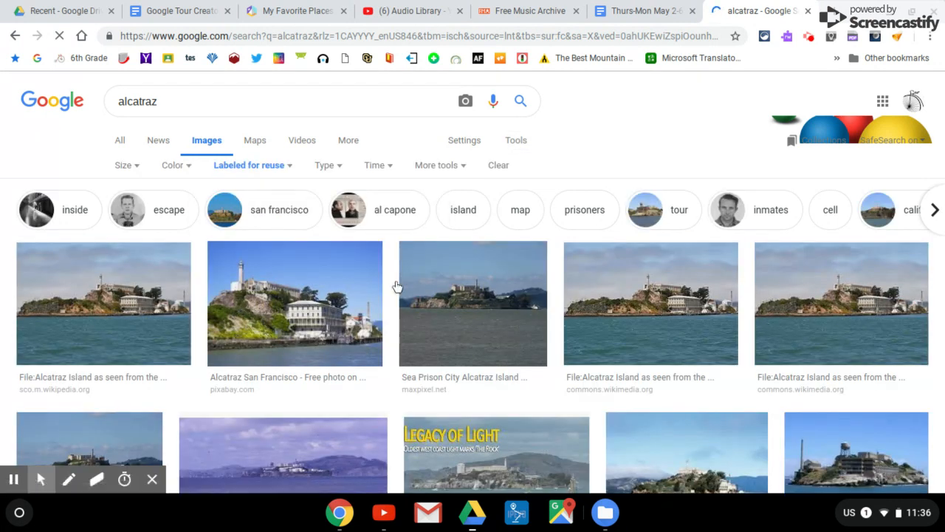
pyautogui.click(626, 325)
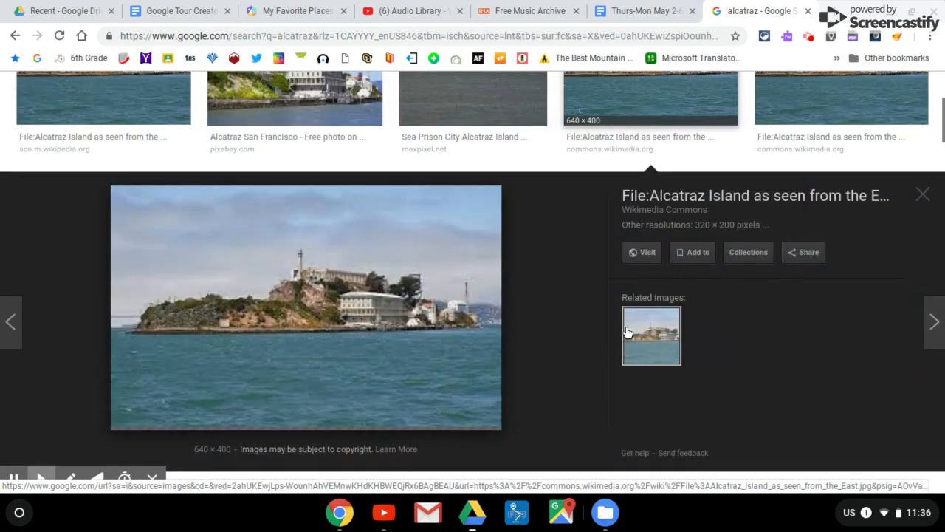
pyautogui.click(343, 324)
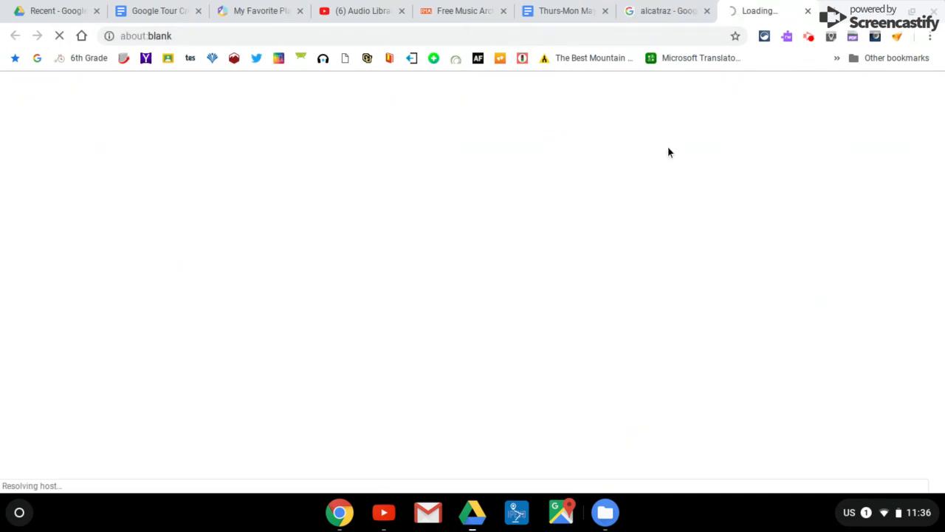
pyautogui.click(666, 12)
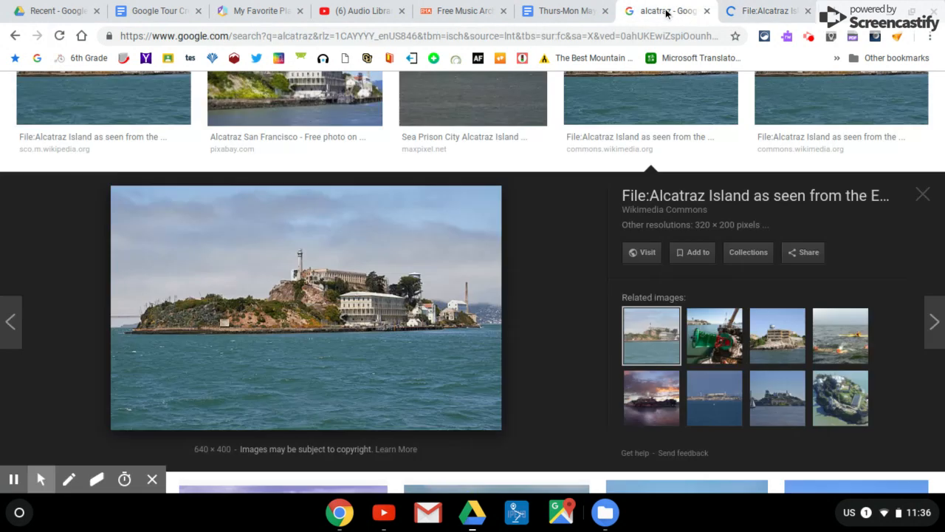
pyautogui.click(807, 11)
pyautogui.click(369, 293)
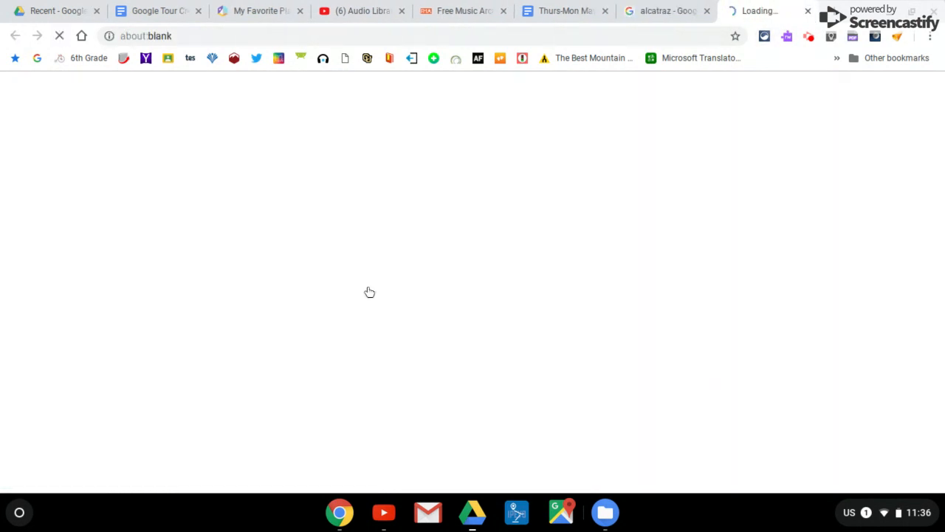
pyautogui.click(807, 12)
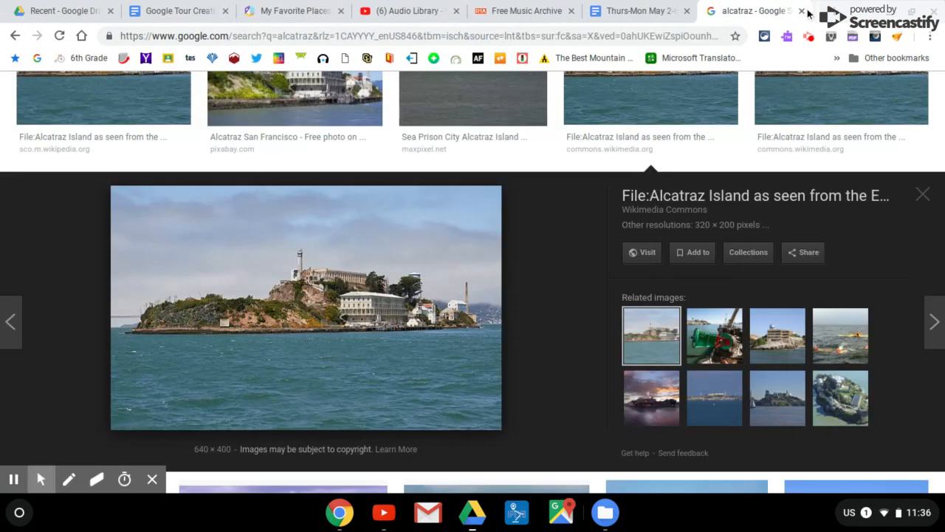
pyautogui.rightClick(345, 338)
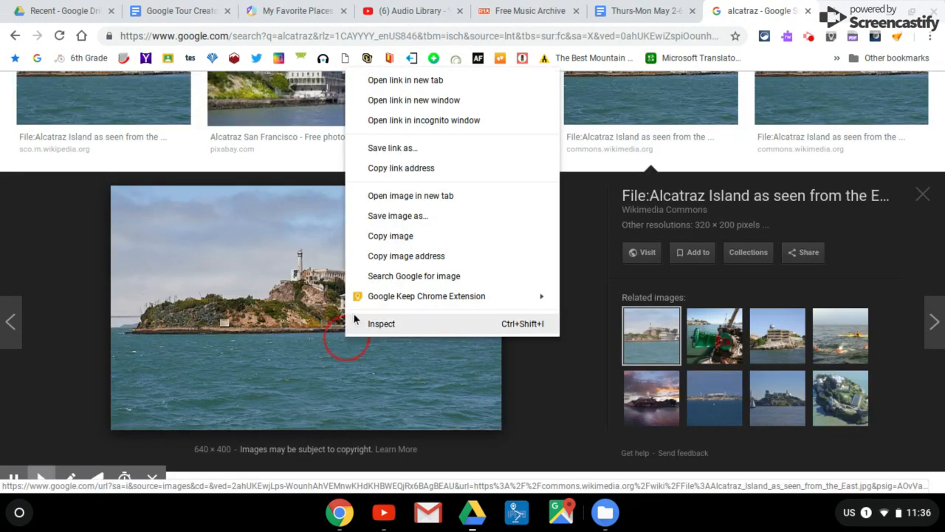
pyautogui.click(382, 217)
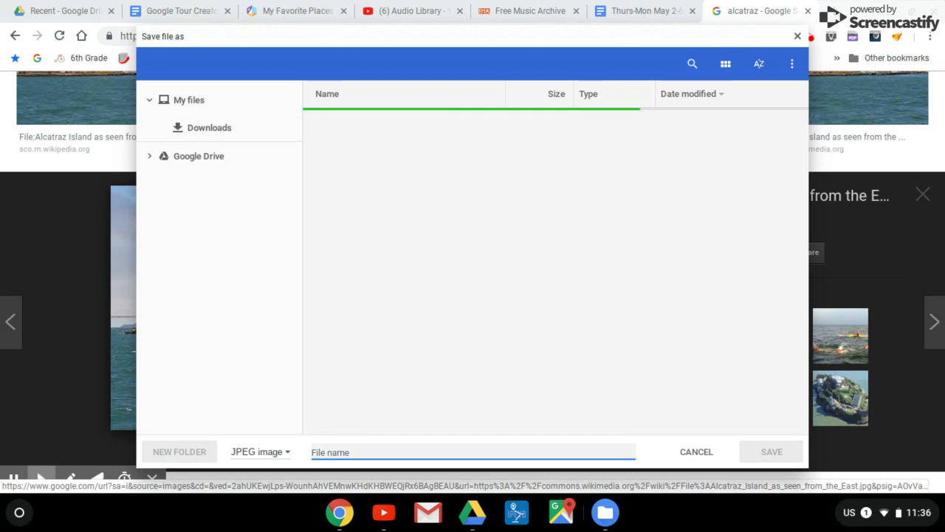
pyautogui.click(212, 158)
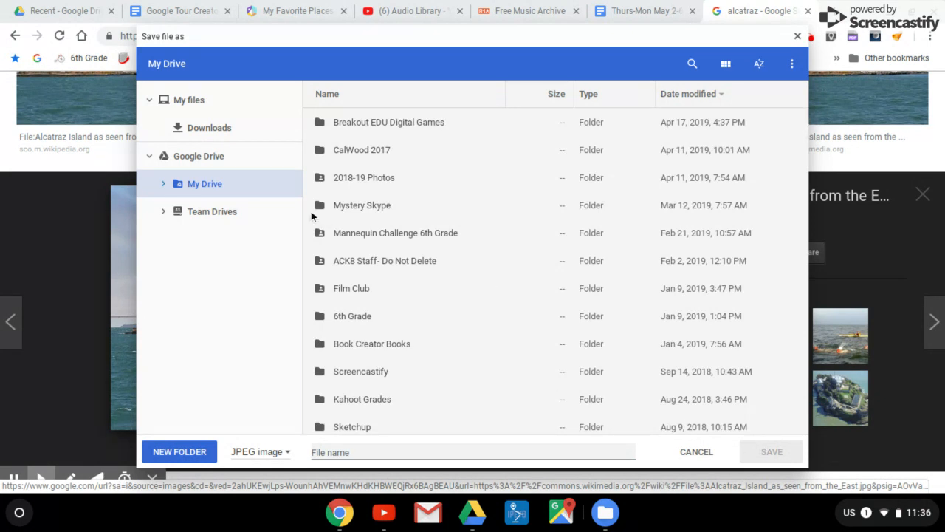
pyautogui.click(217, 159)
pyautogui.click(797, 35)
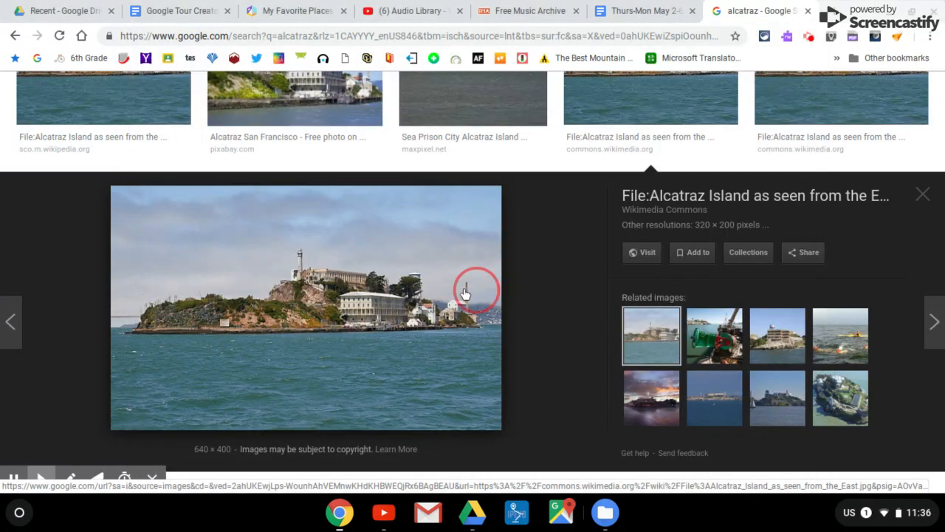
# - Save the previewed Alcatraz Island photo to My Drive as 640px-Alcatraz_Island_as_seen_from_the_East.jpg
pyautogui.rightClick(411, 288)
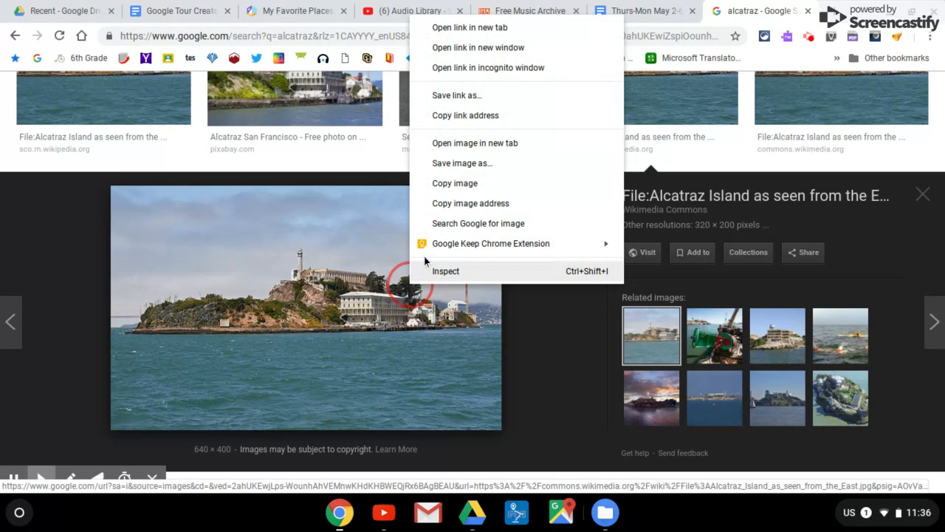
pyautogui.click(449, 163)
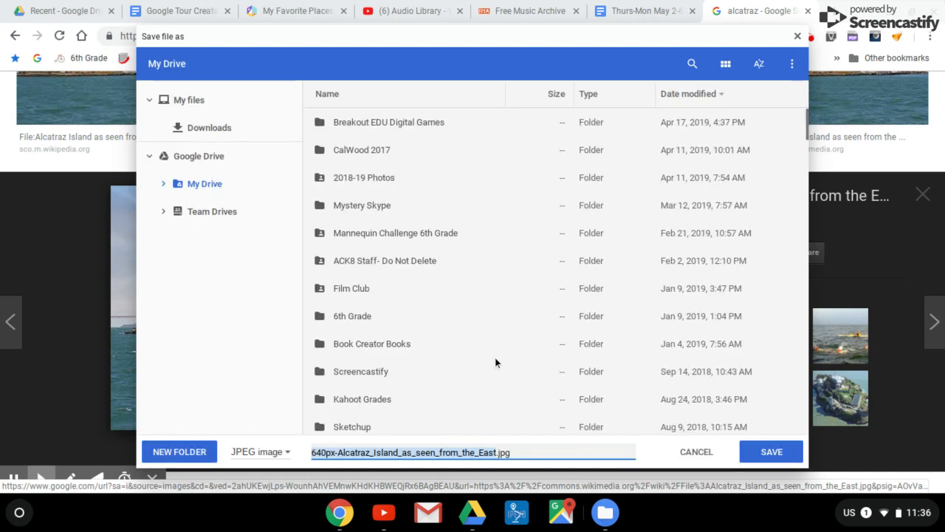
pyautogui.click(751, 454)
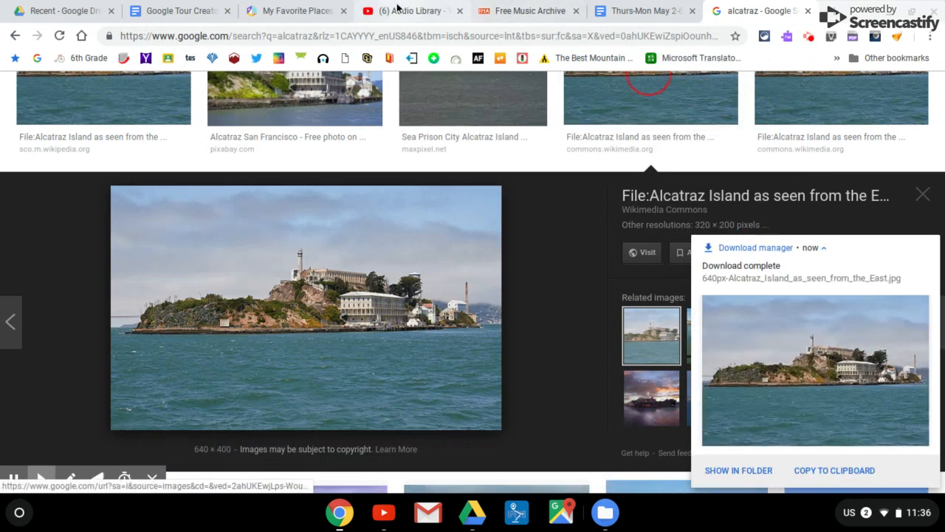
# - Return to the tour and try to add the saved photo as an image overlay to the Alcatraz Island point of interest
pyautogui.click(319, 12)
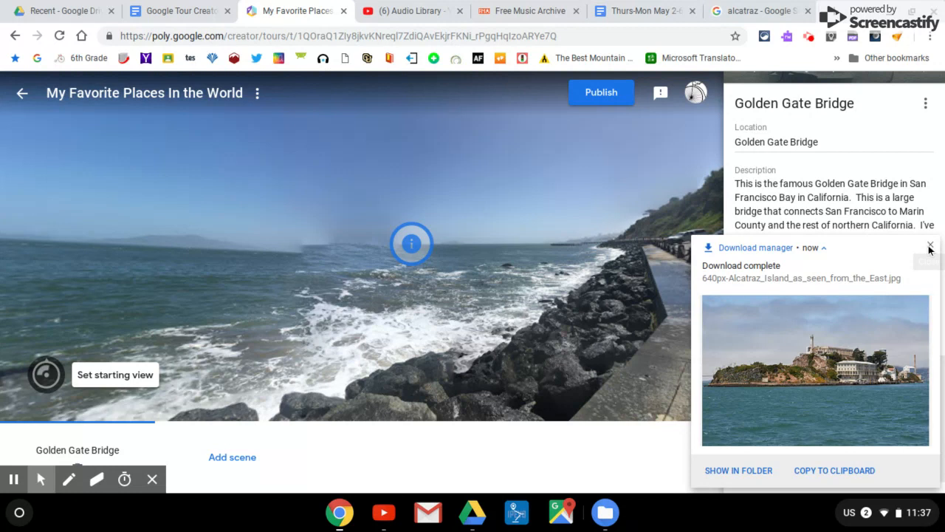
pyautogui.click(929, 247)
pyautogui.click(768, 403)
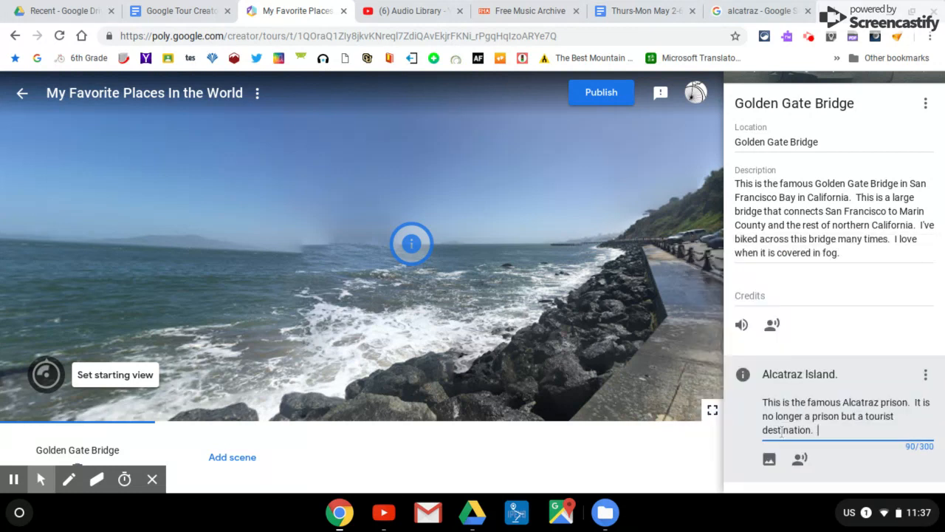
pyautogui.click(769, 460)
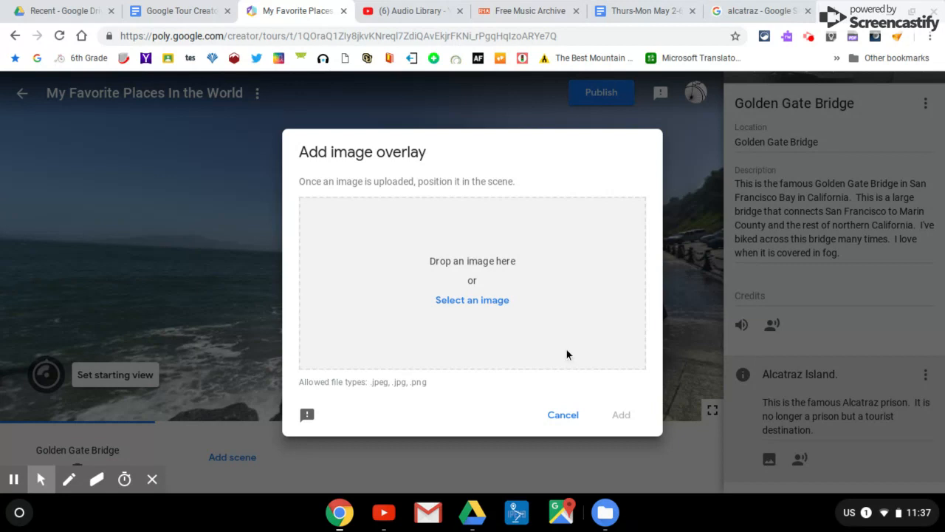
pyautogui.click(489, 303)
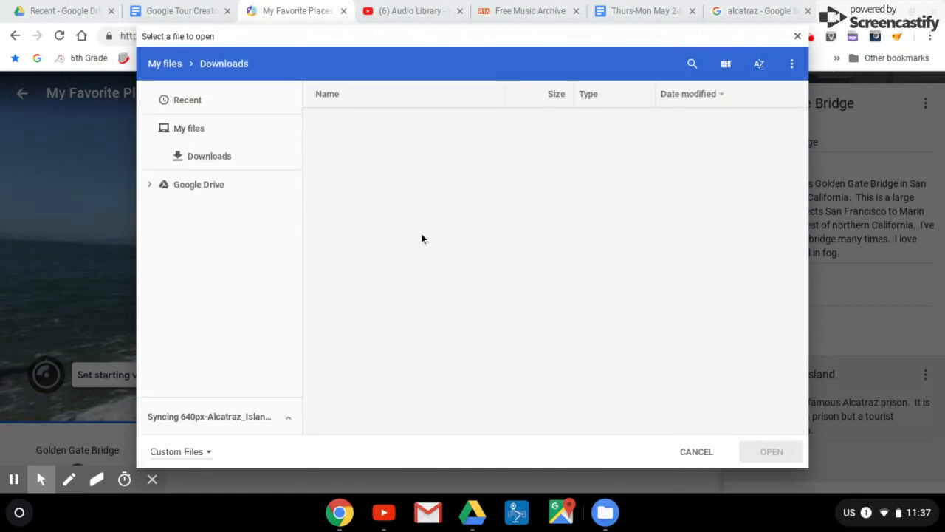
pyautogui.click(193, 108)
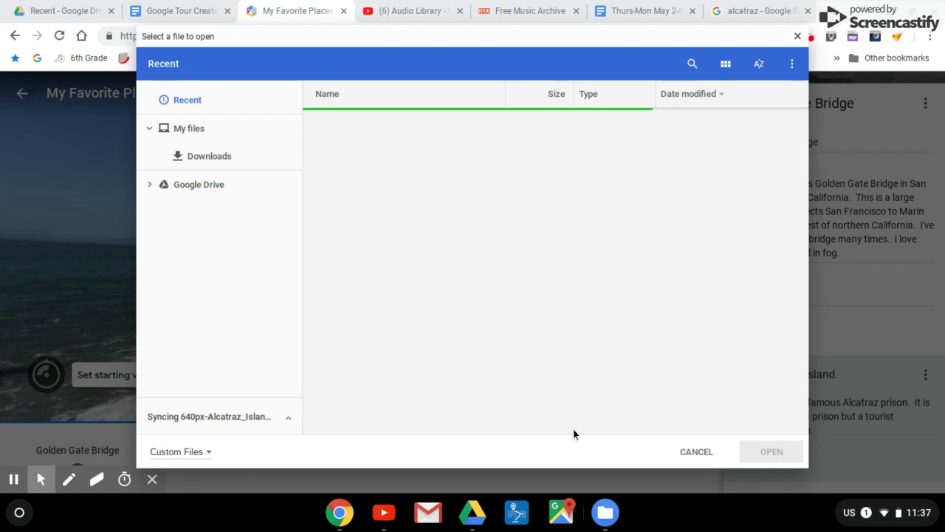
pyautogui.click(701, 452)
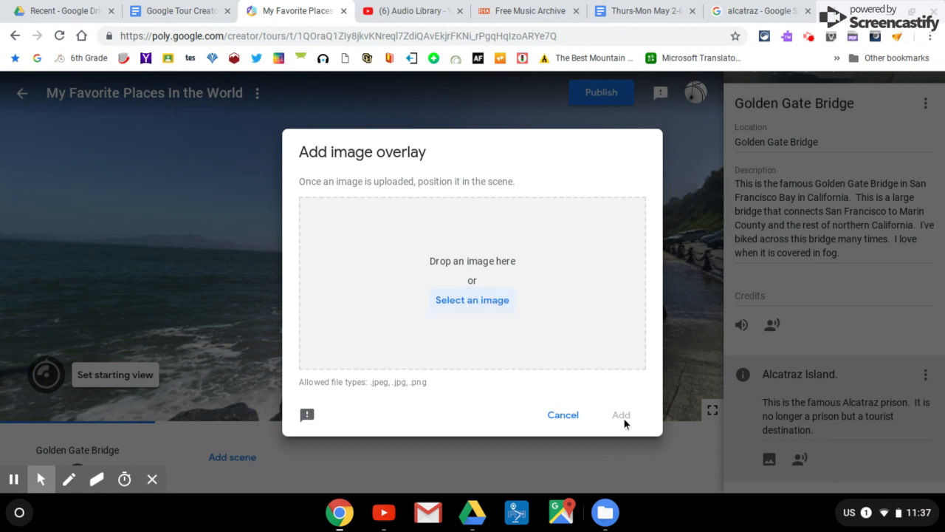
pyautogui.click(563, 415)
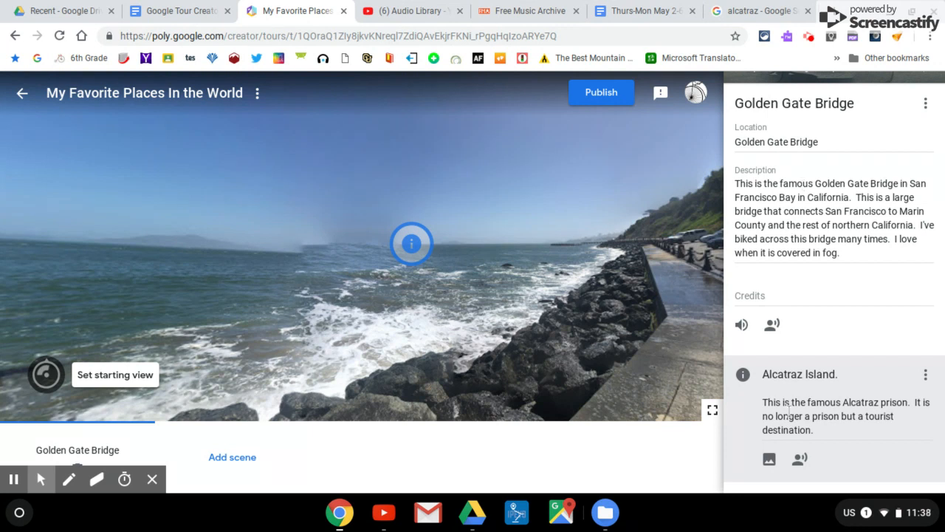
# - Review the scene requirements and the sound effect, music and voice recorder links in the Google Tour Creator Project document
pyautogui.scroll(-1, 788, 410)
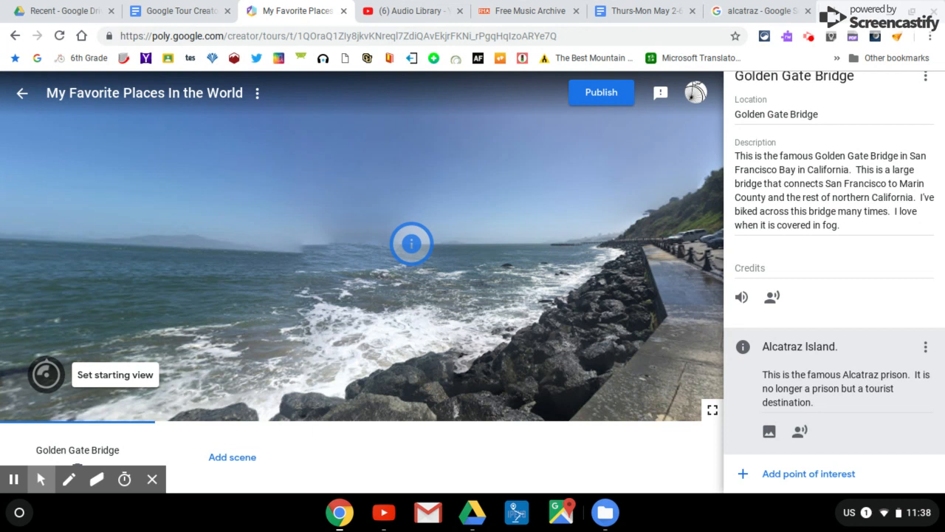
pyautogui.click(628, 13)
pyautogui.click(204, 11)
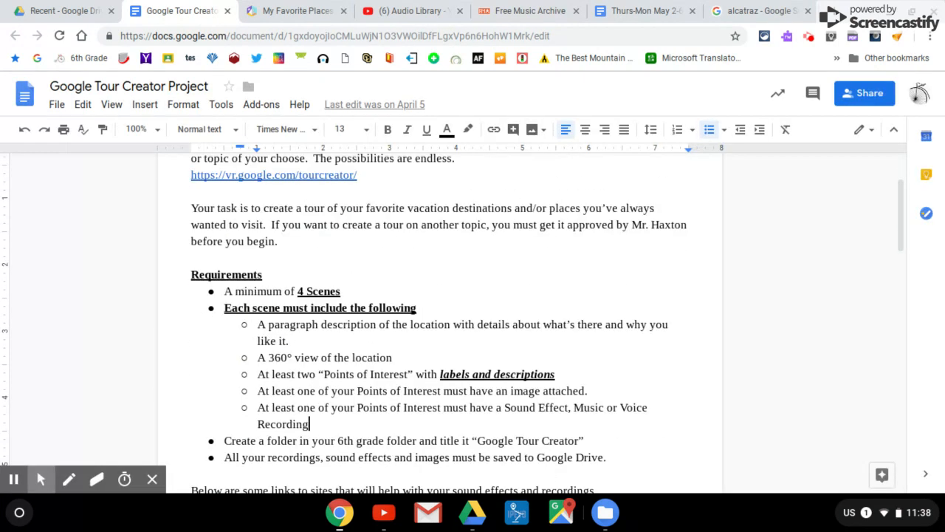
pyautogui.scroll(-2, 440, 323)
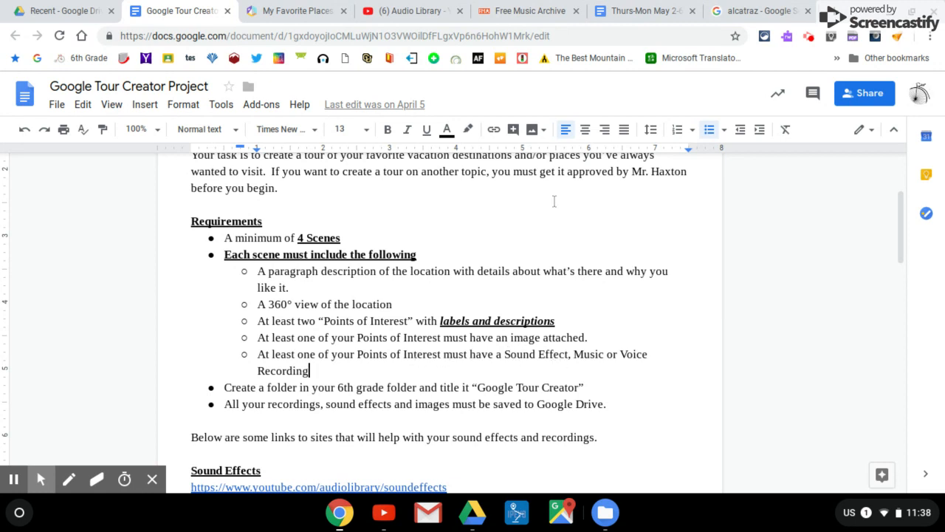
pyautogui.click(405, 10)
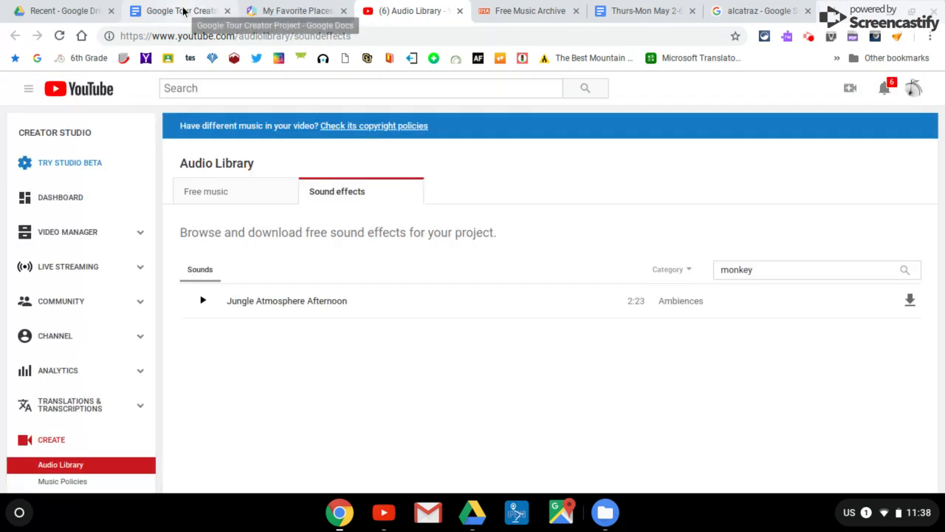
pyautogui.click(183, 10)
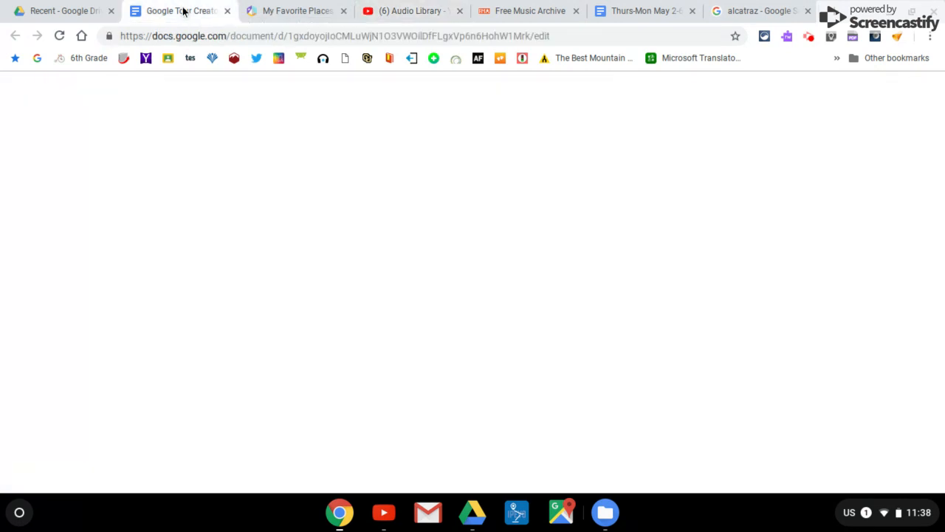
pyautogui.scroll(-5, 229, 251)
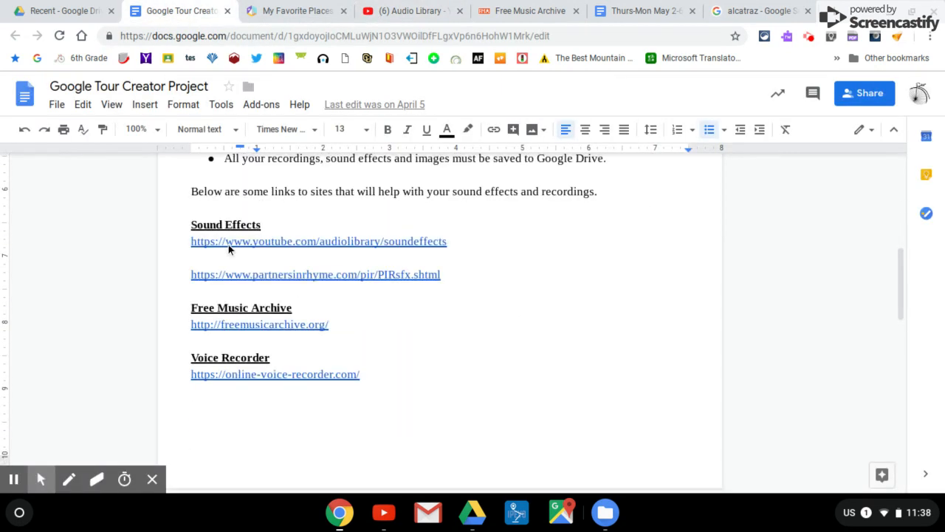
pyautogui.scroll(1, 440, 317)
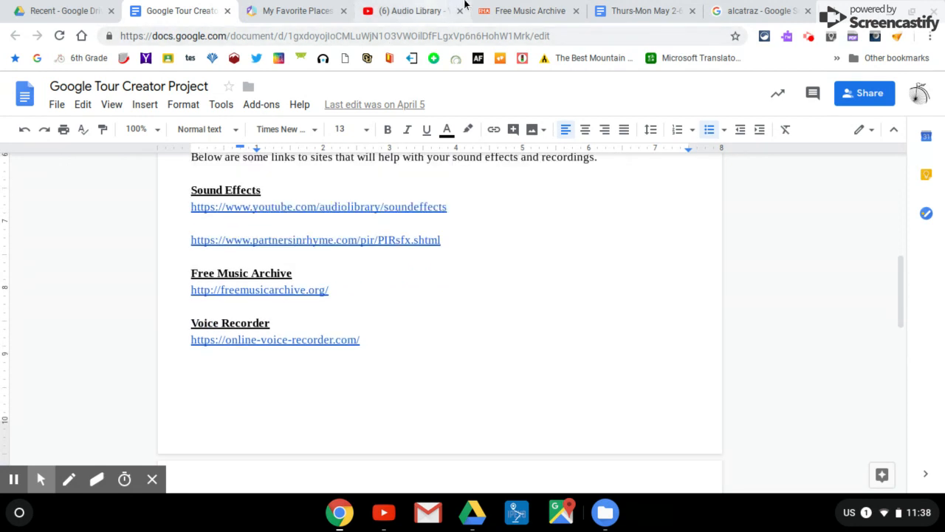
# - Switch to the Free Music Archive, browse the Instrumental genre and preview the track "Seafoam"
pyautogui.click(502, 11)
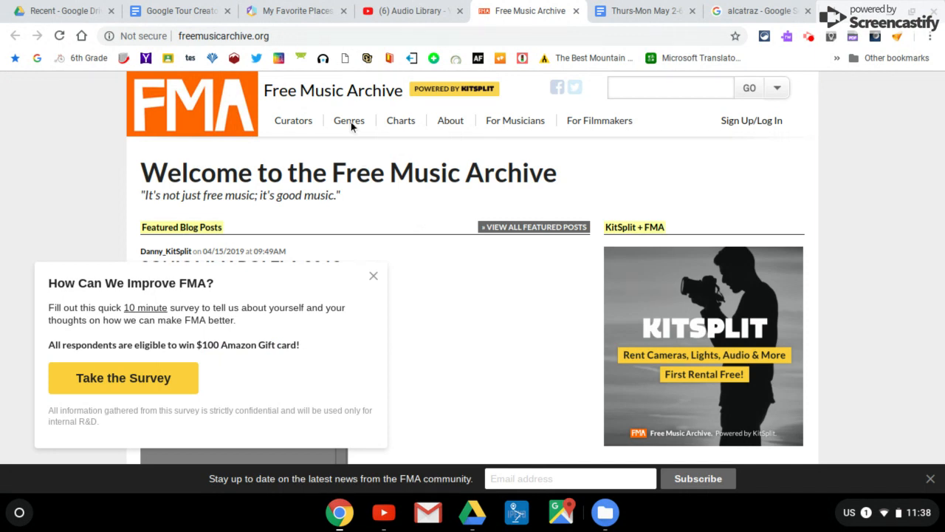
pyautogui.moveTo(351, 123)
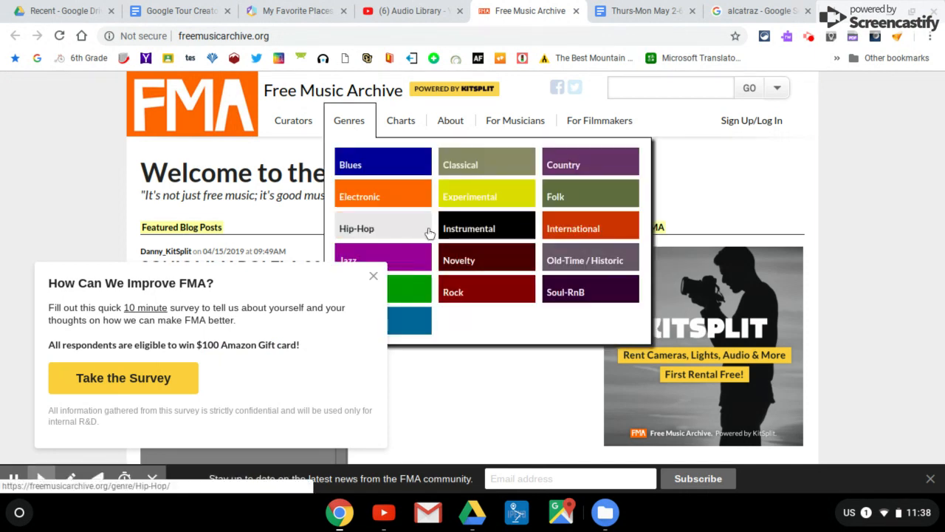
pyautogui.click(464, 235)
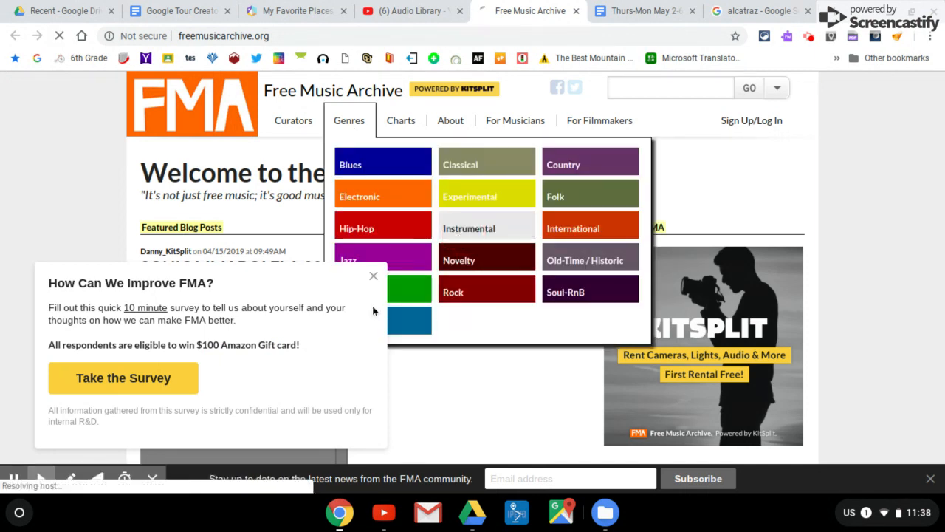
pyautogui.click(372, 276)
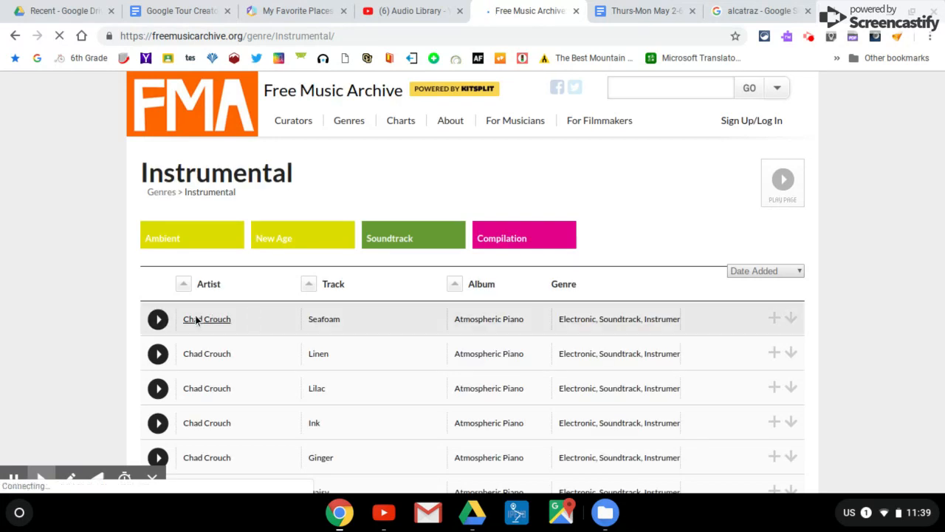
pyautogui.click(158, 320)
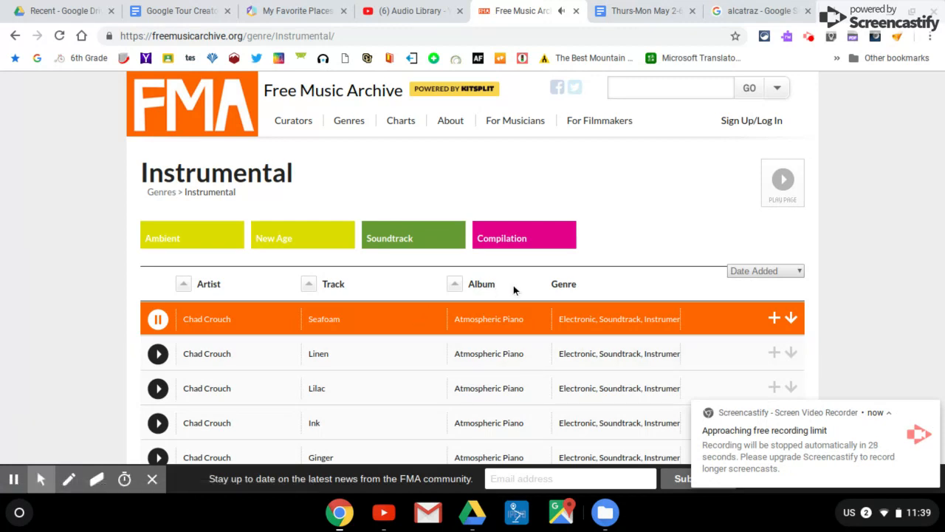
pyautogui.click(159, 319)
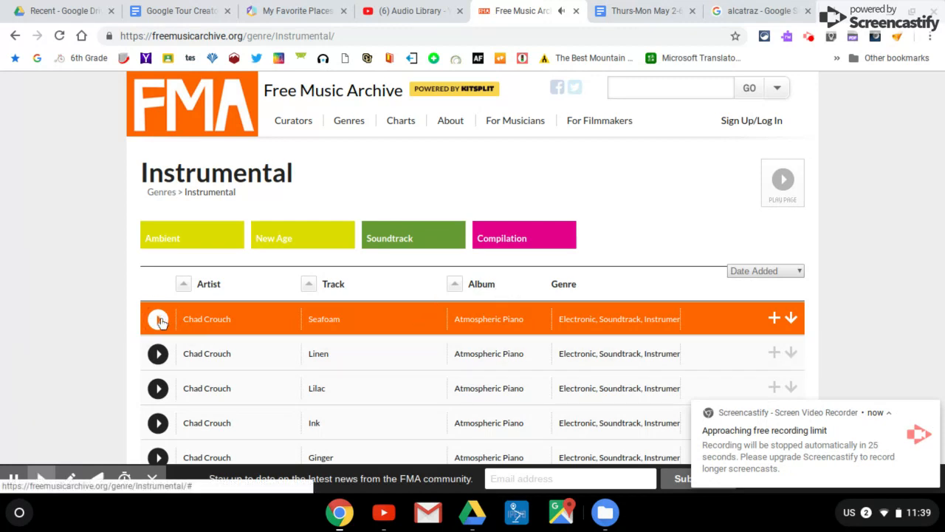
# - Try to download the track "Seafoam" as an MP3 file to My Drive
pyautogui.click(791, 319)
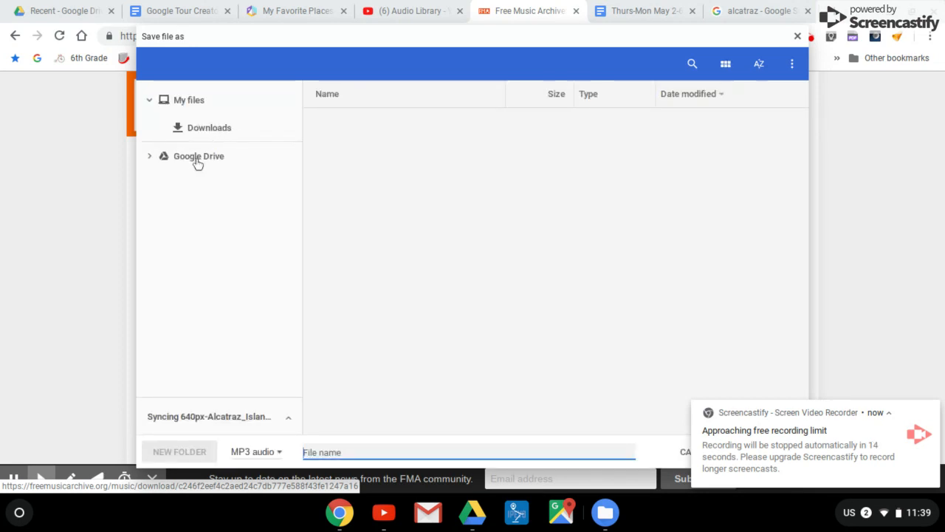
pyautogui.click(196, 158)
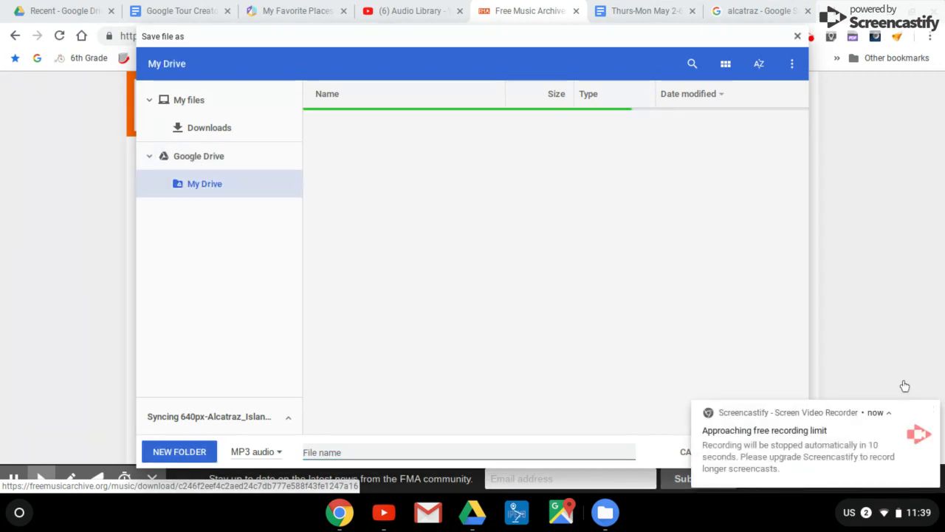
pyautogui.click(930, 409)
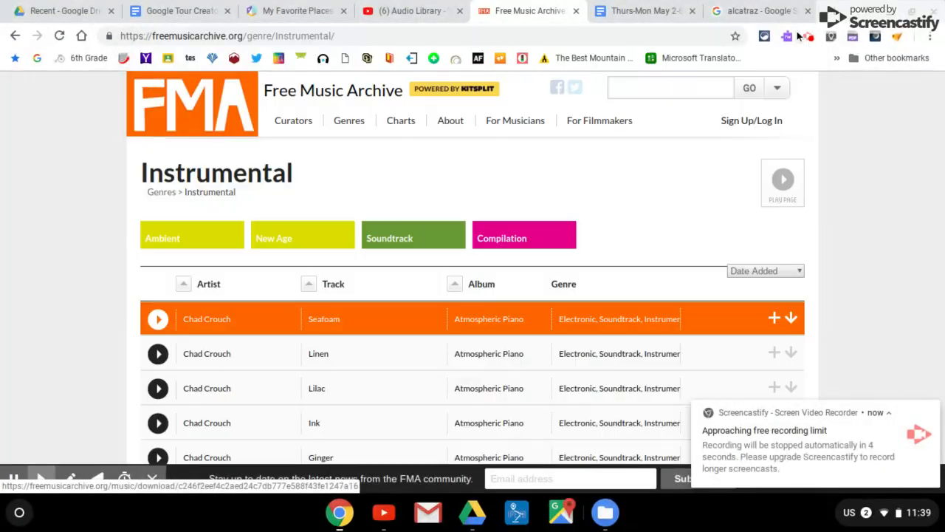
pyautogui.click(798, 37)
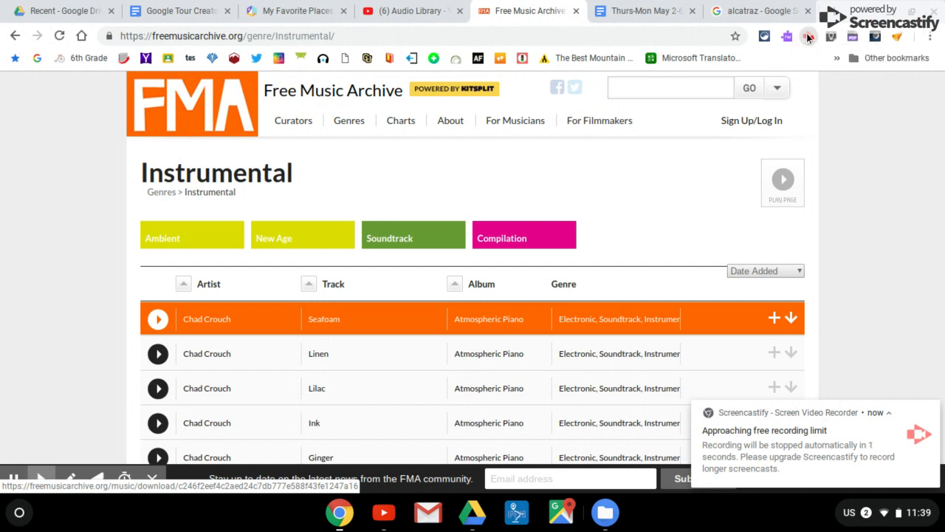